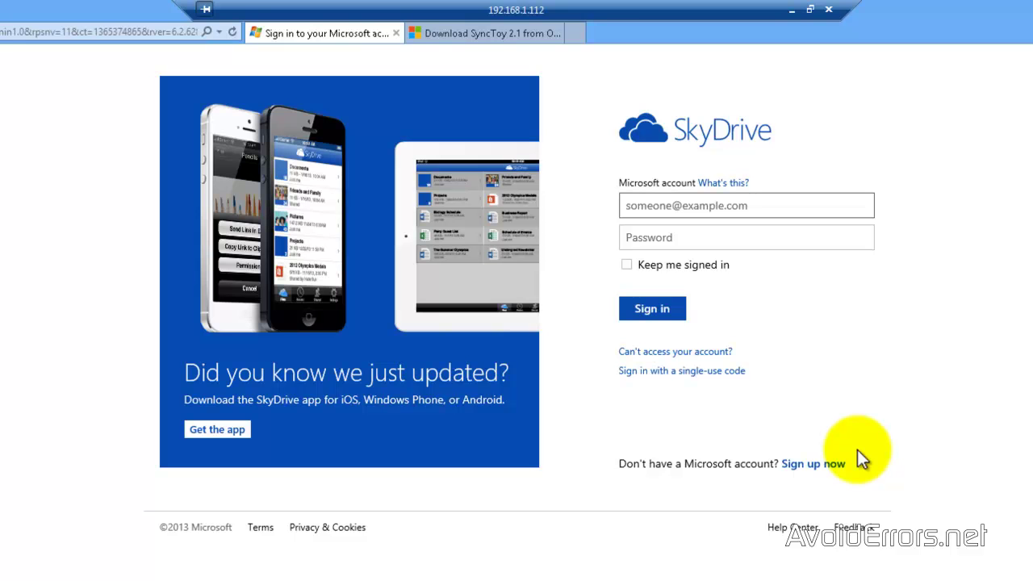
Step: View SkyDrive as a save location on the desktop Word document's Save As page
left_click(793, 11)
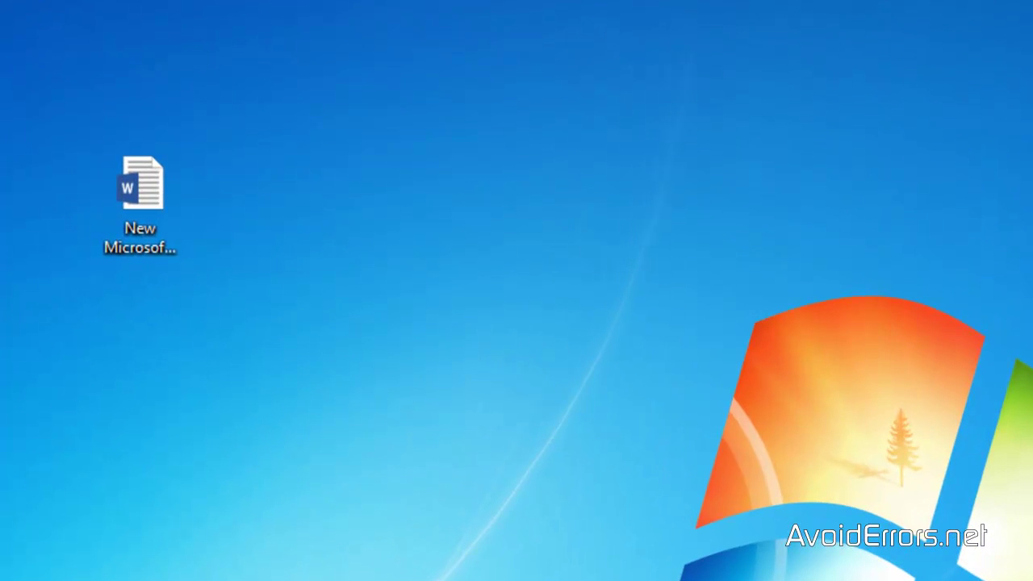
double_click(160, 198)
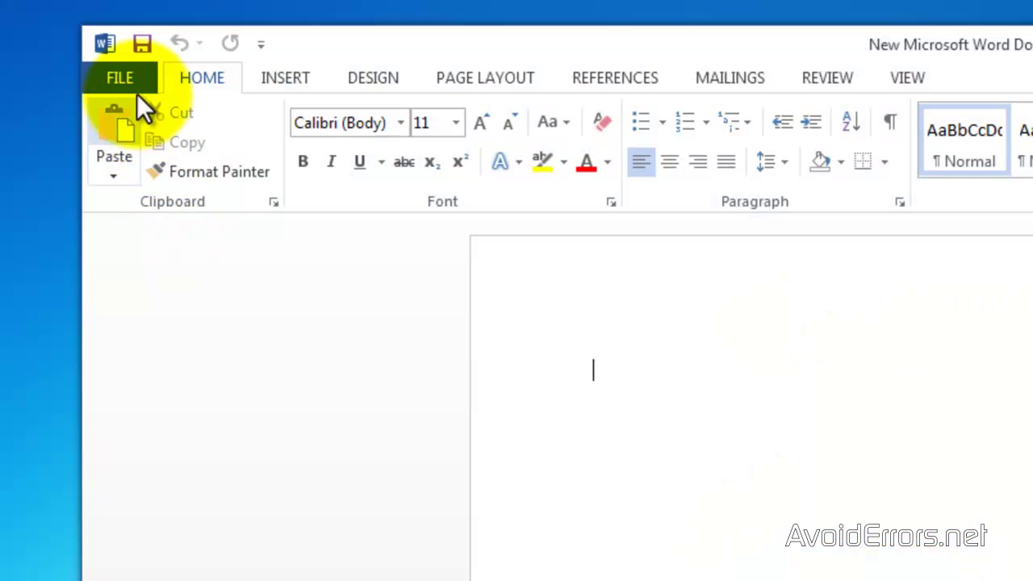
left_click(133, 83)
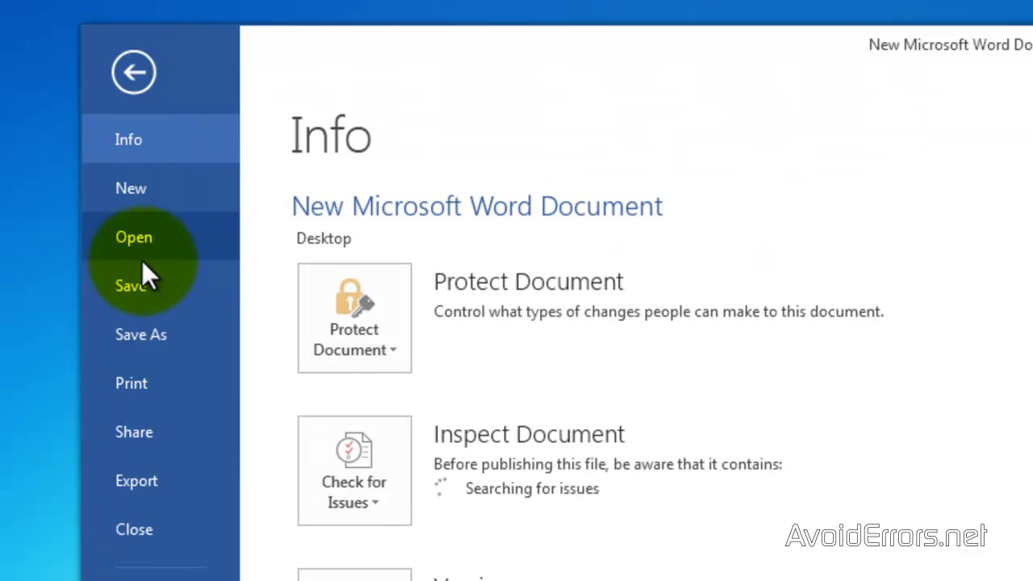
left_click(143, 331)
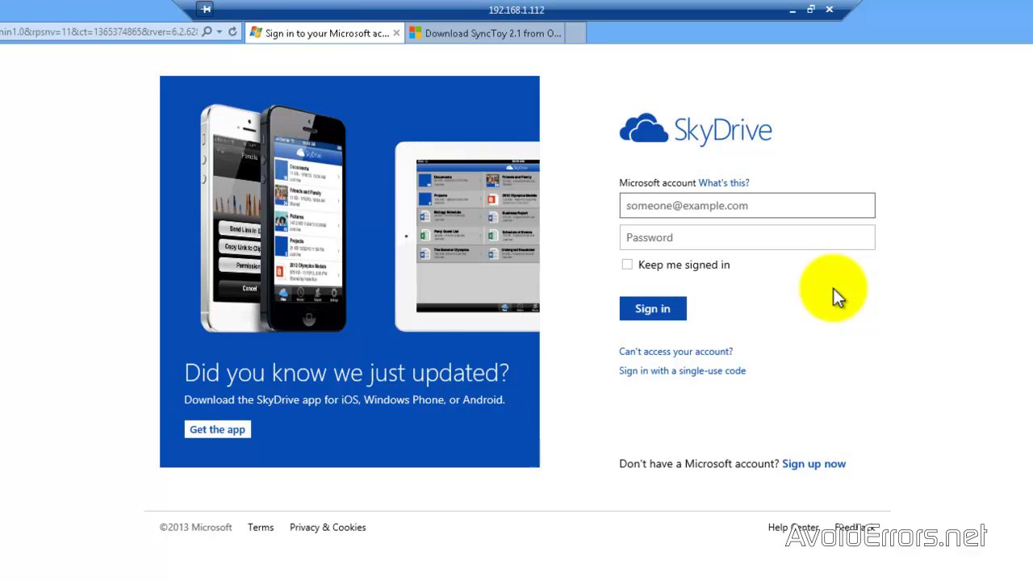
Step: Sign in to the SkyDrive web account with its e-mail address and password
left_click(798, 209)
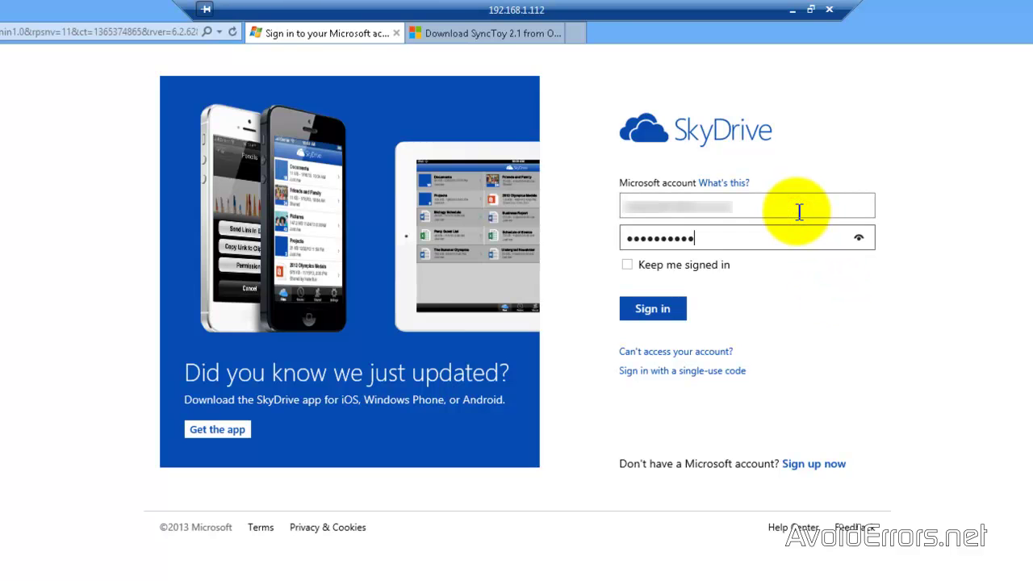
left_click(680, 315)
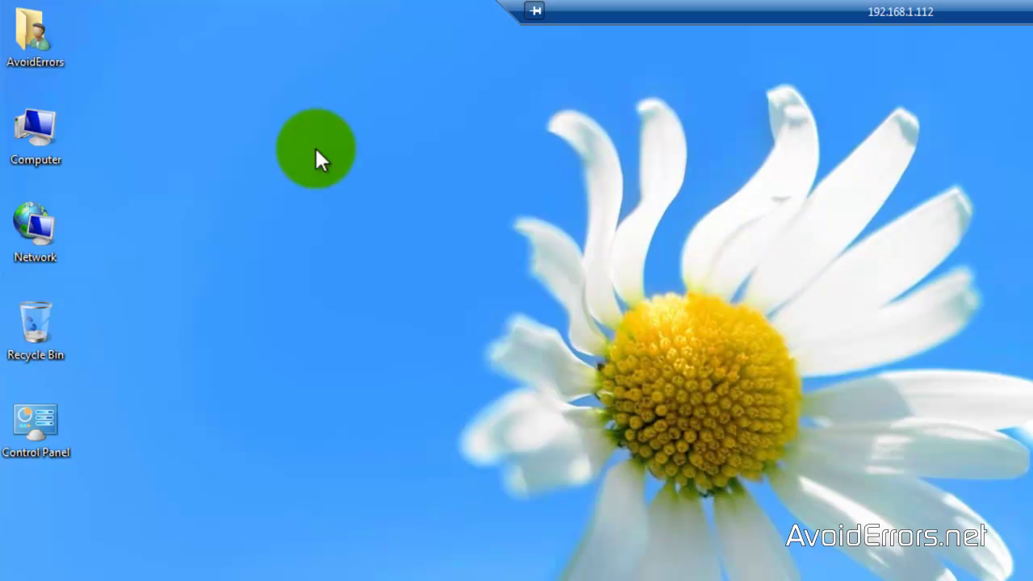
Step: Open the AvoidErrors user folder from the desktop in File Explorer
double_click(29, 30)
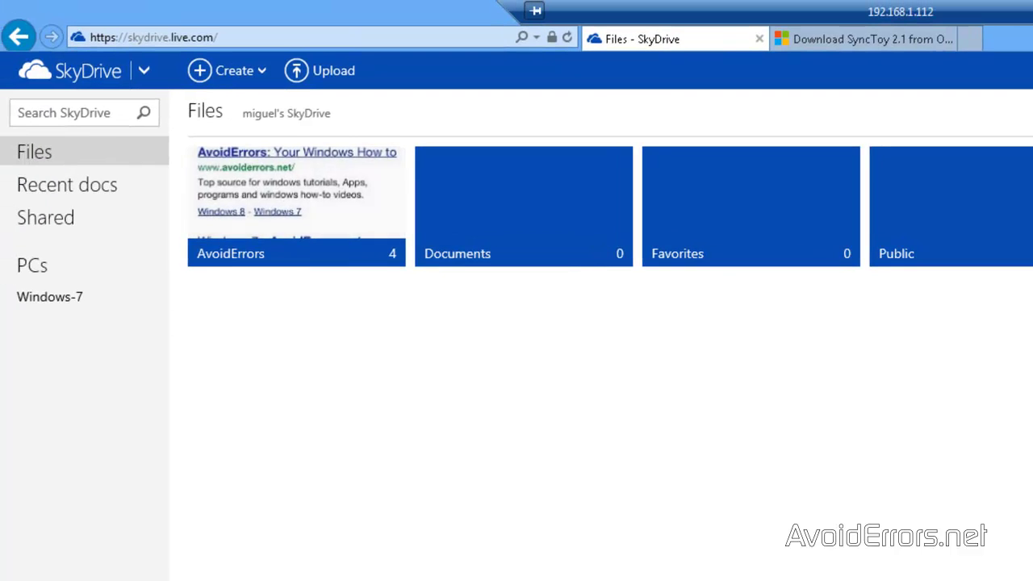
Step: Download SkyDrive for Windows (SkyDriveSetup.exe, 5.71 MB) from the account's PCs page
left_click(39, 270)
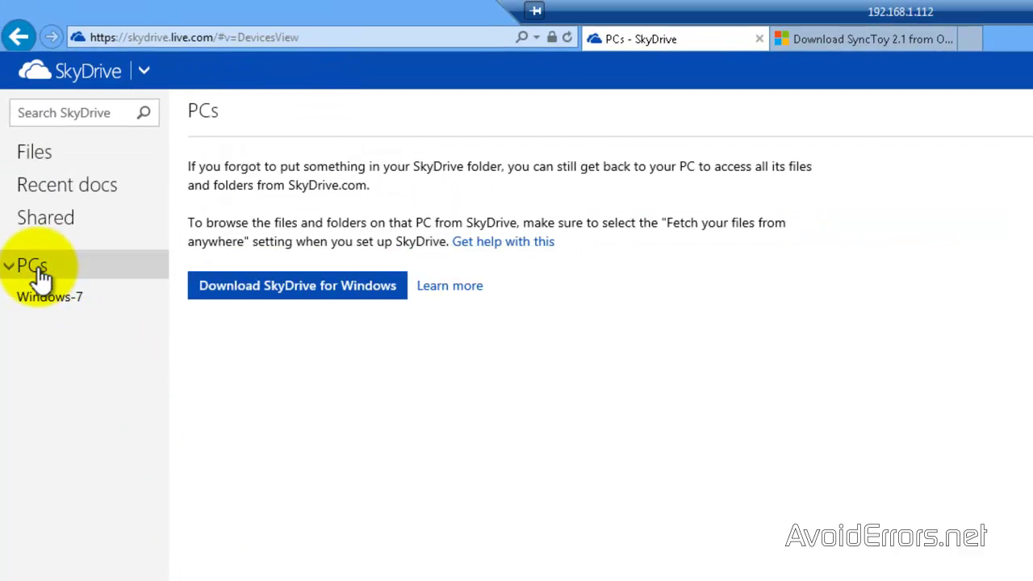
left_click(349, 289)
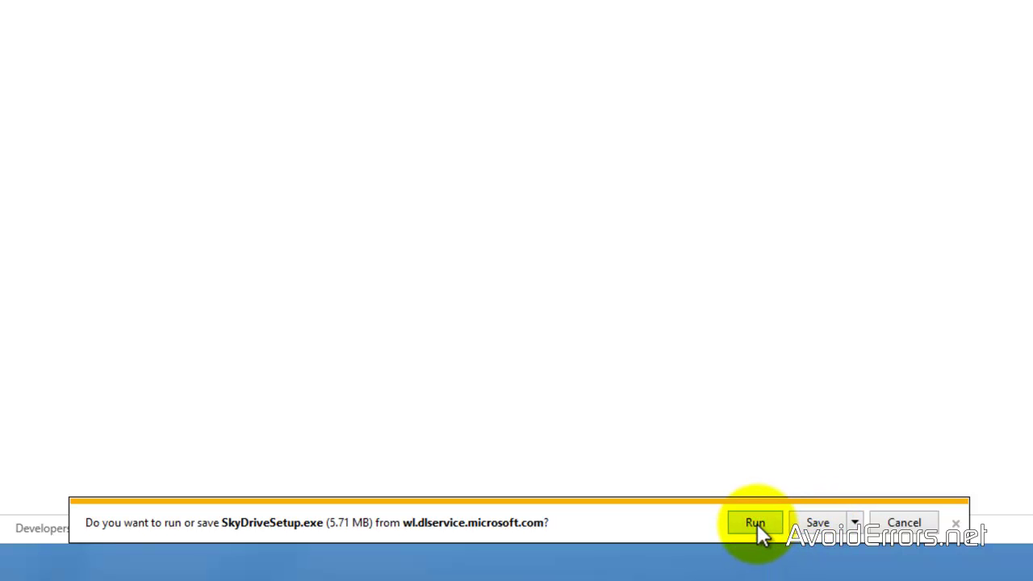
Step: Install the SkyDrive app, sign in, and keep the C:\Users\AvoidErrors\SkyDrive folder location
left_click(756, 524)
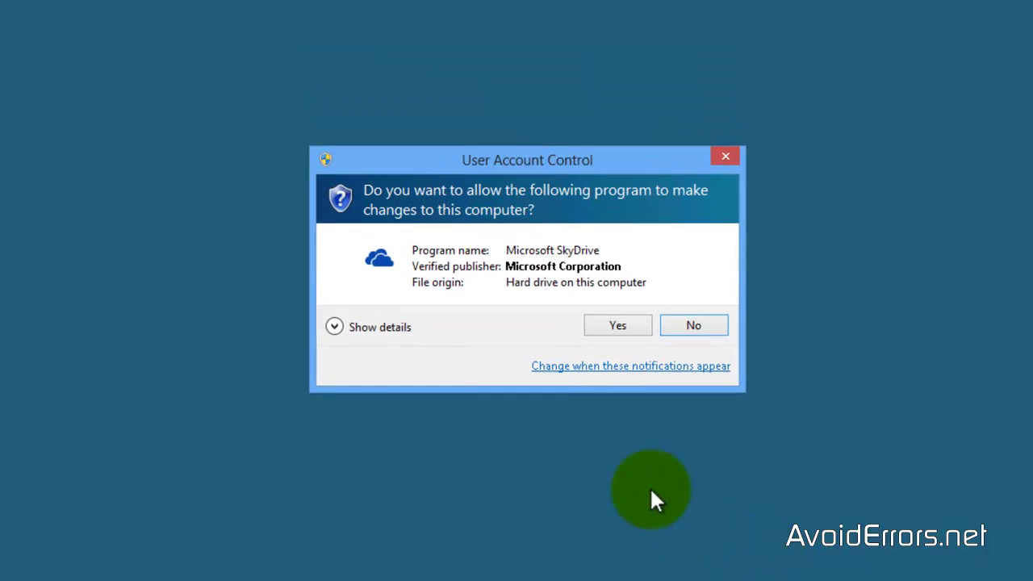
left_click(636, 334)
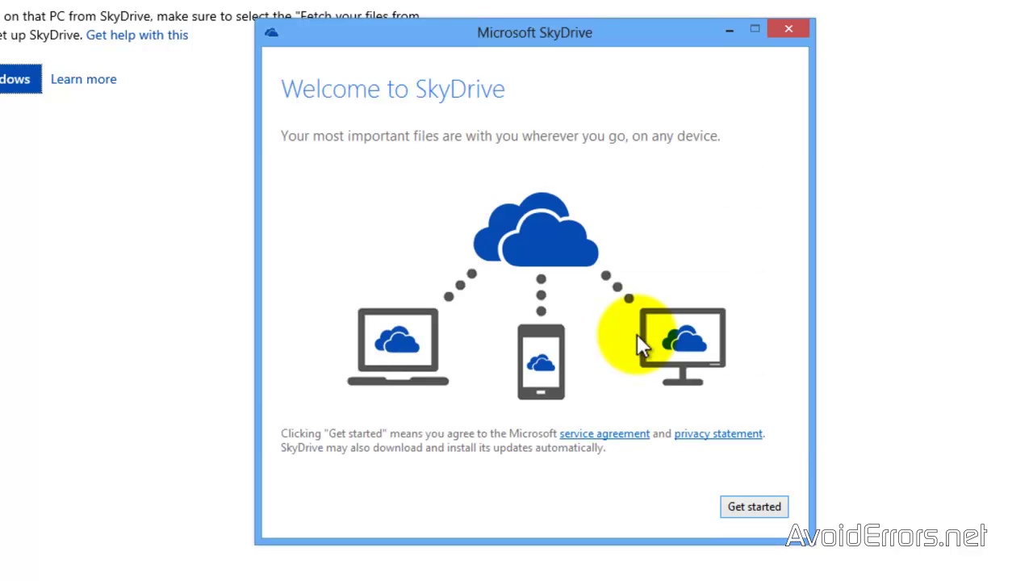
left_click(729, 510)
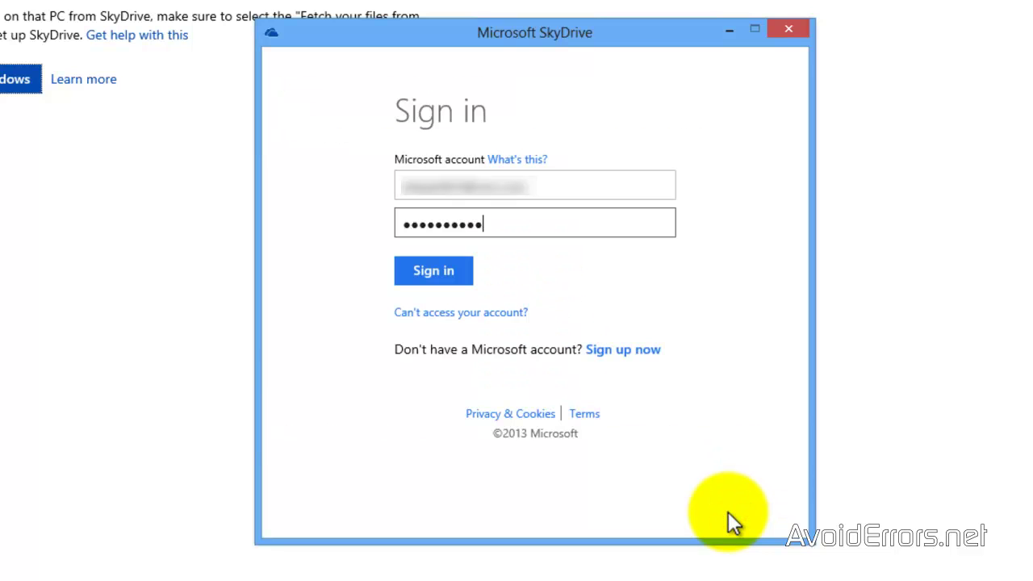
left_click(451, 283)
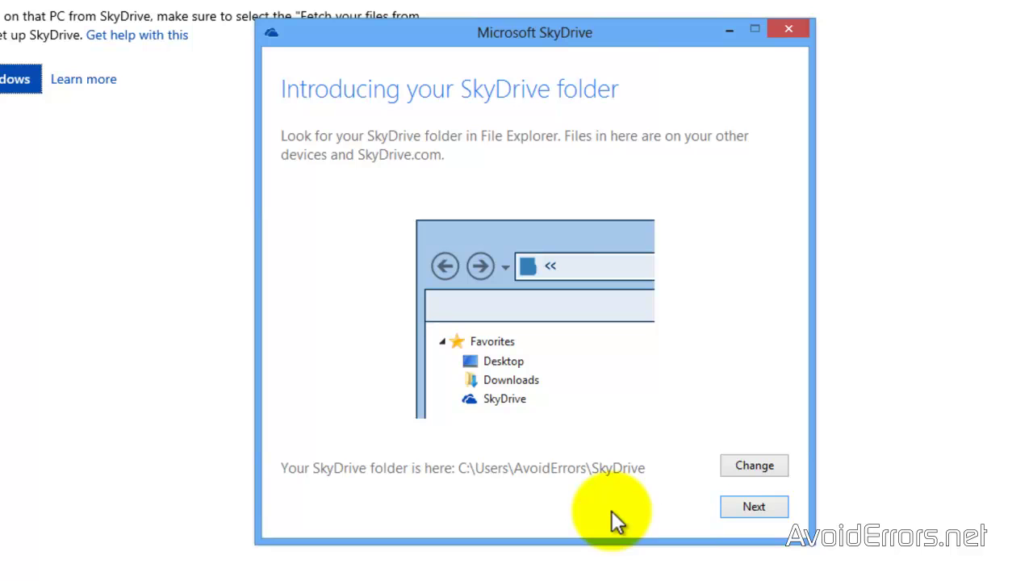
left_click(726, 509)
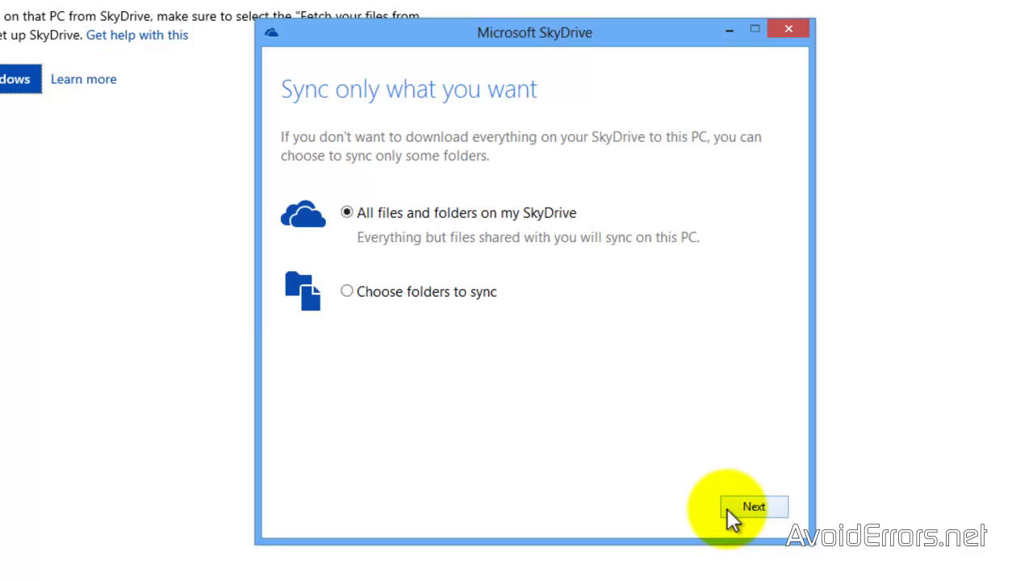
Step: Sync no folders: exclude loose files, AvoidErrors, Documents, Favorites, Public and Shared favorites
left_click(345, 292)
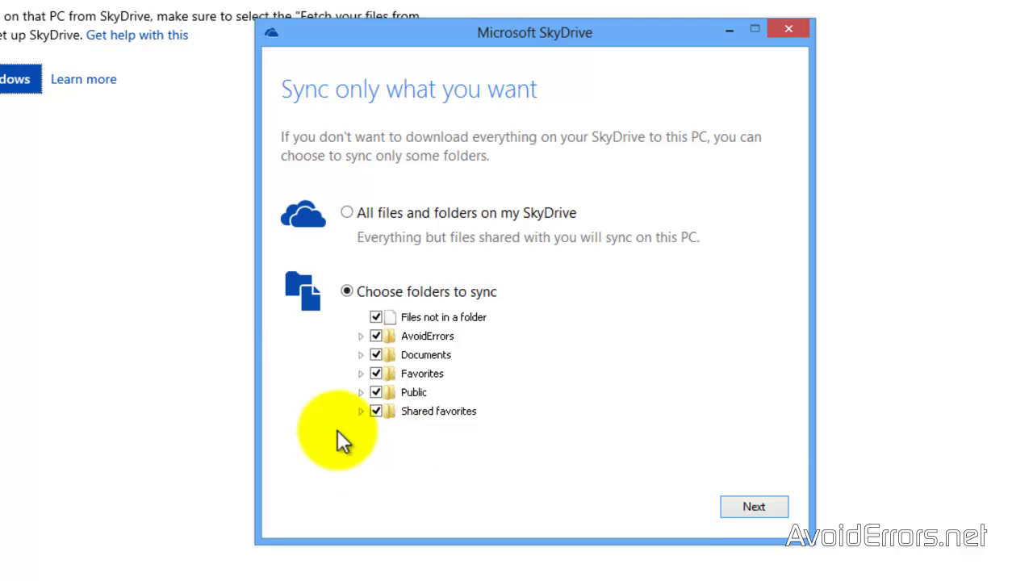
left_click(375, 317)
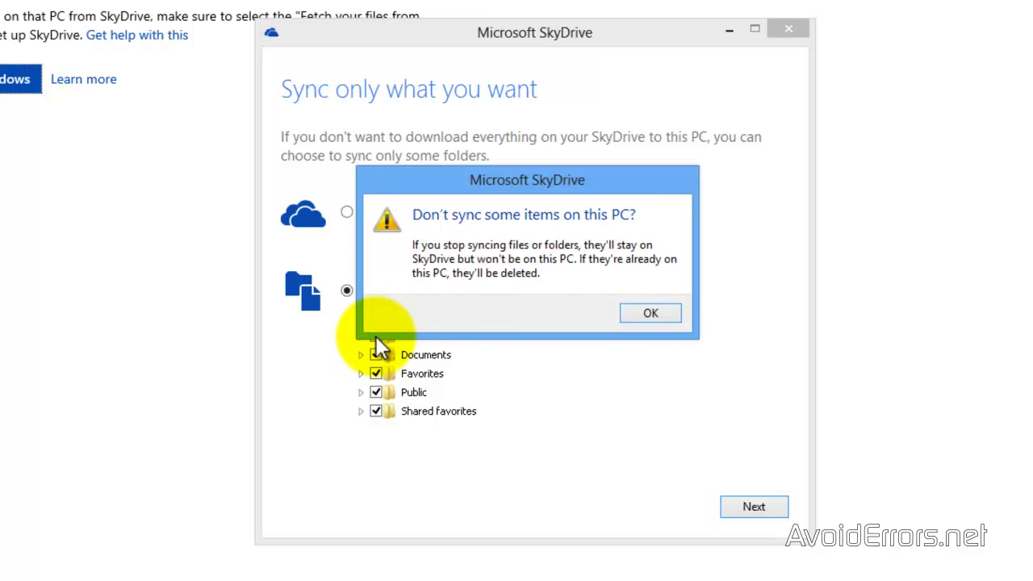
left_click(637, 320)
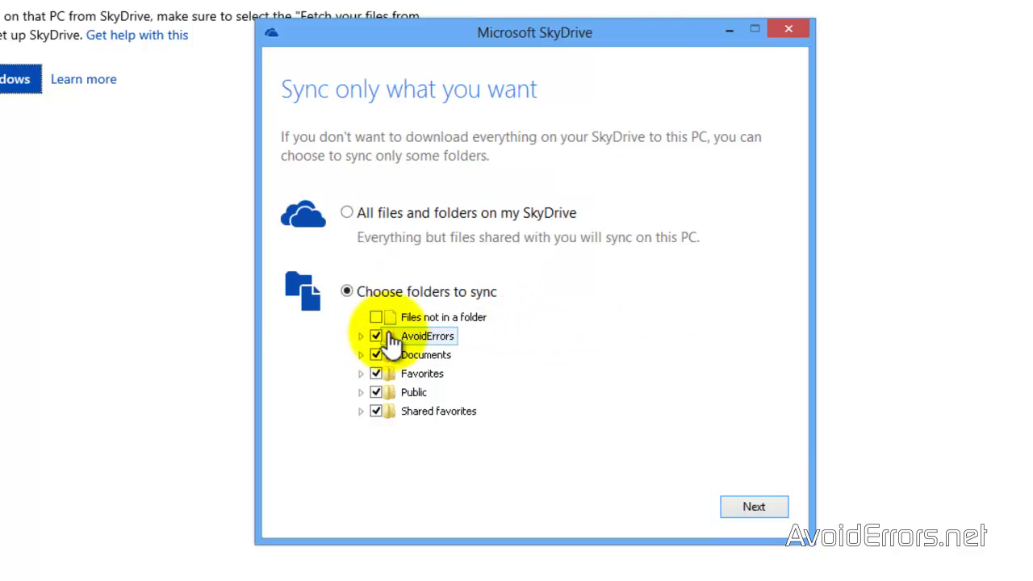
left_click(376, 335)
left_click(375, 355)
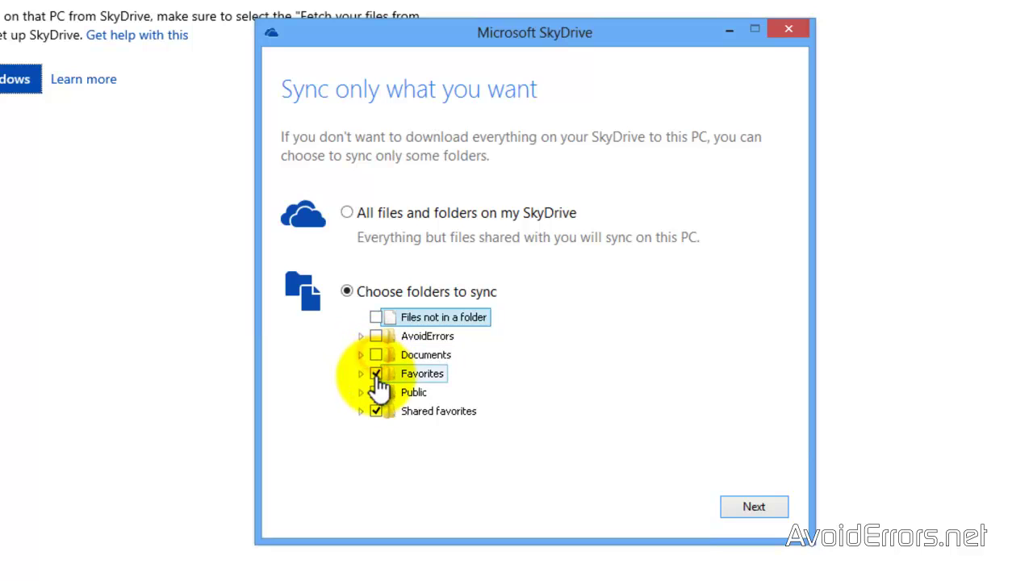
left_click(376, 374)
left_click(375, 392)
left_click(375, 411)
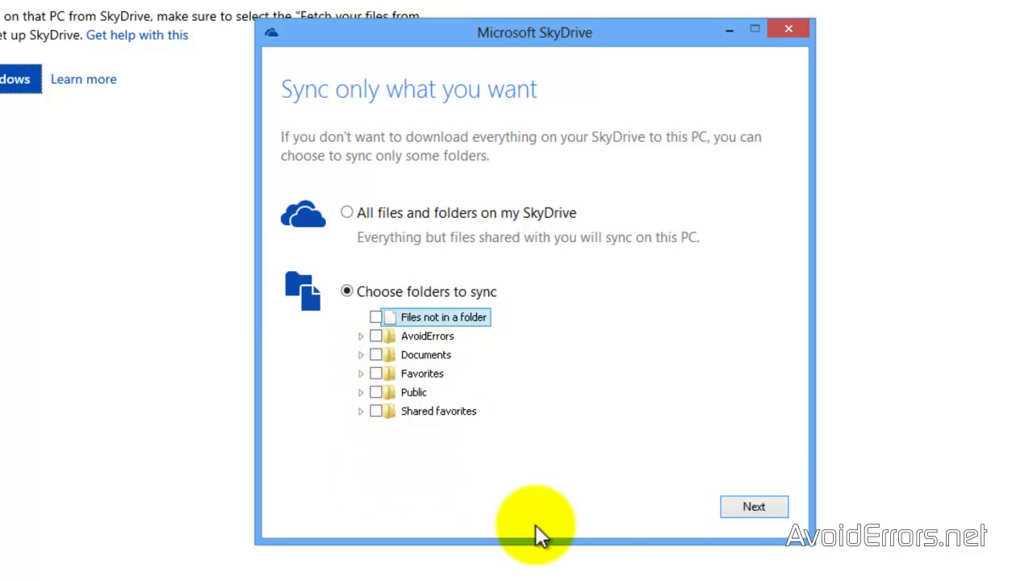
left_click(737, 507)
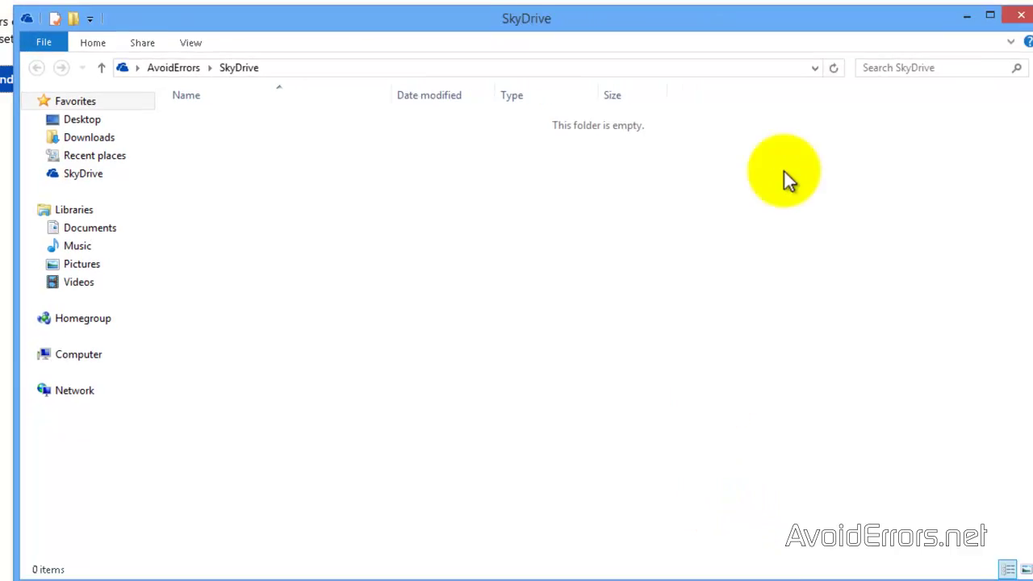
Step: Close the SkyDrive window and check the empty SkyDrive folder inside AvoidErrors
left_click(990, 16)
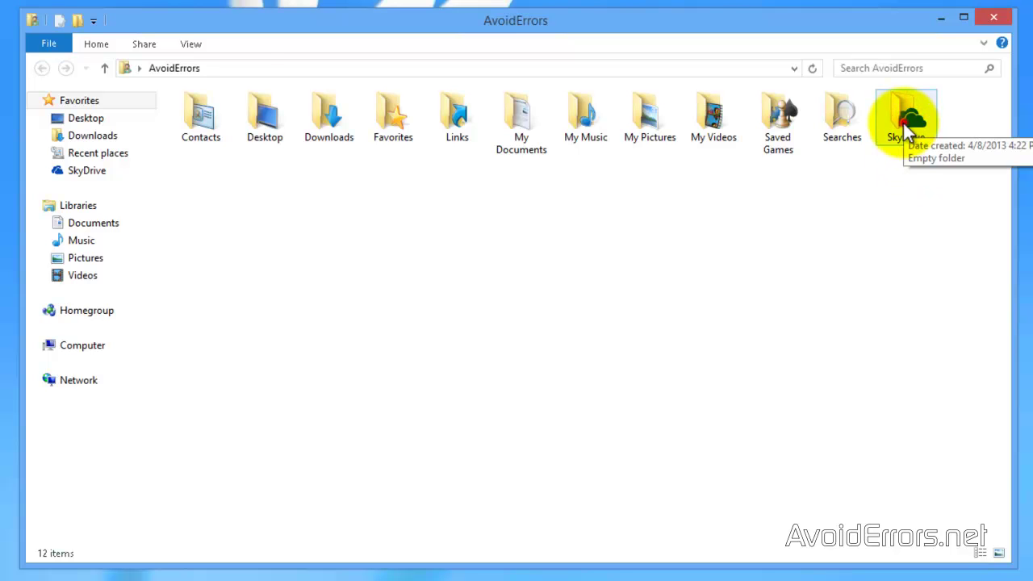
double_click(906, 129)
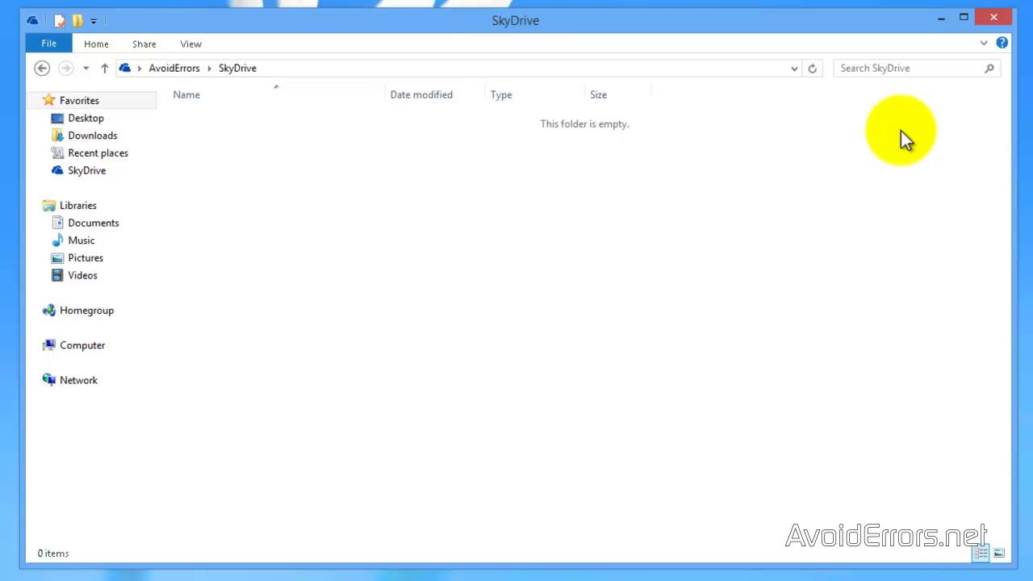
left_click(43, 67)
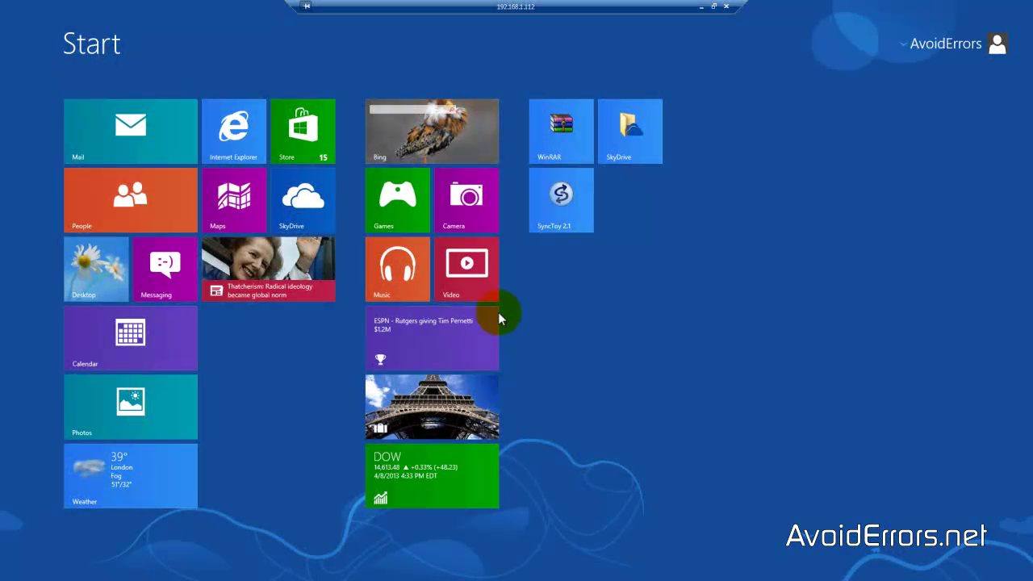
Step: Launch SyncToy 2.1, decline the feedback program, and start a new folder pair
left_click(552, 211)
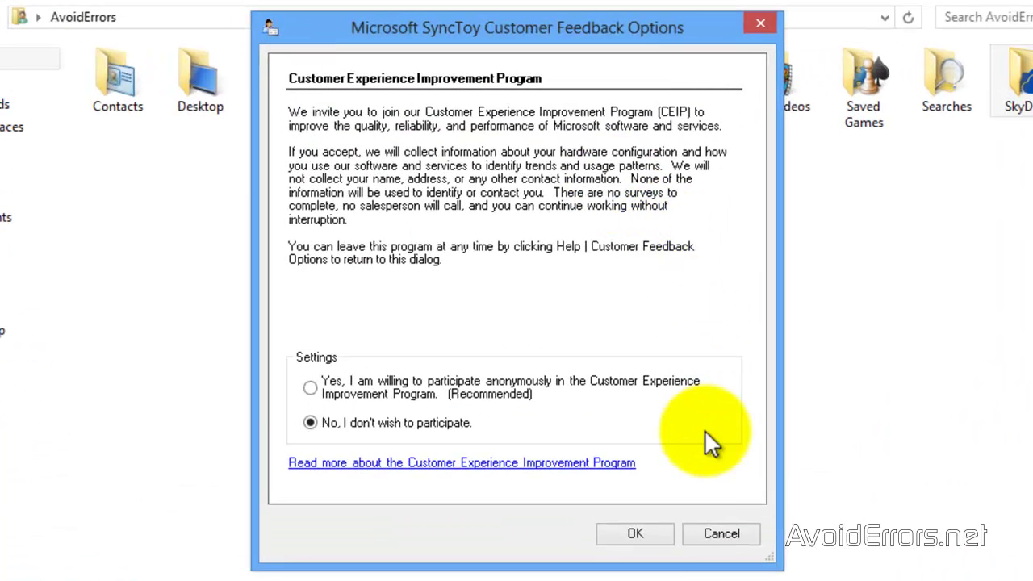
left_click(666, 528)
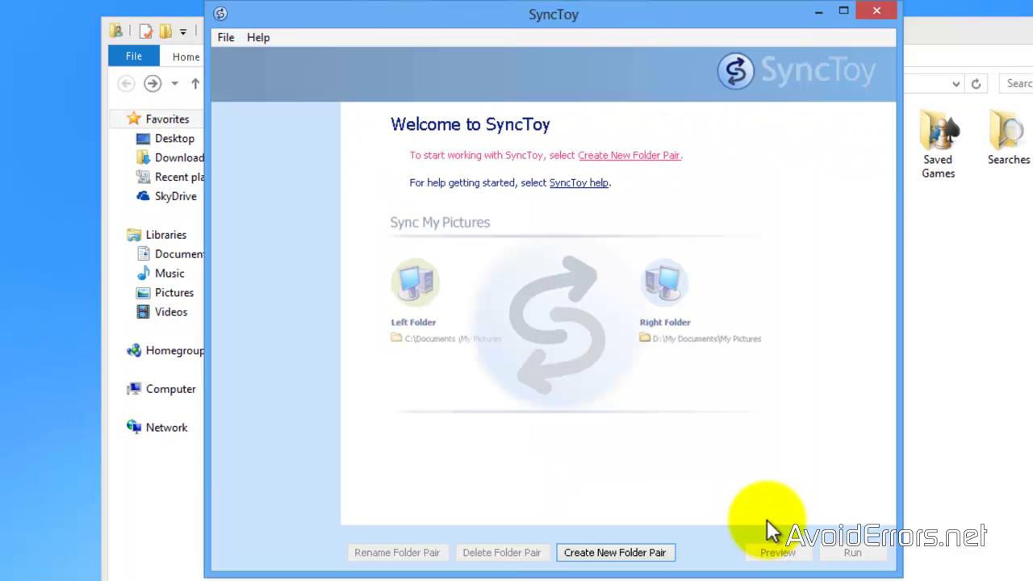
left_click(666, 550)
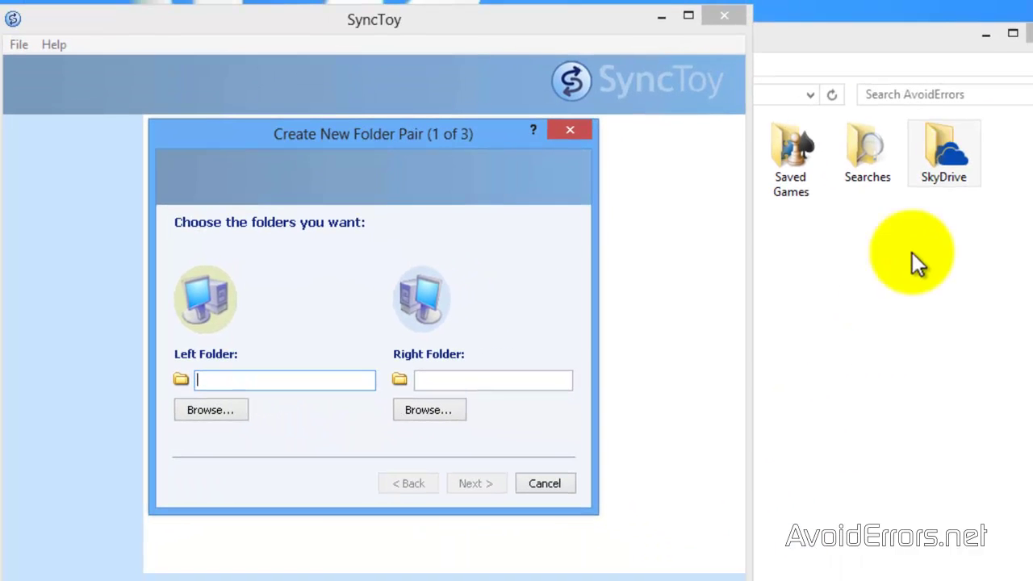
Step: Create a new folder named AvoidErrors-1 inside the local SkyDrive folder
double_click(948, 165)
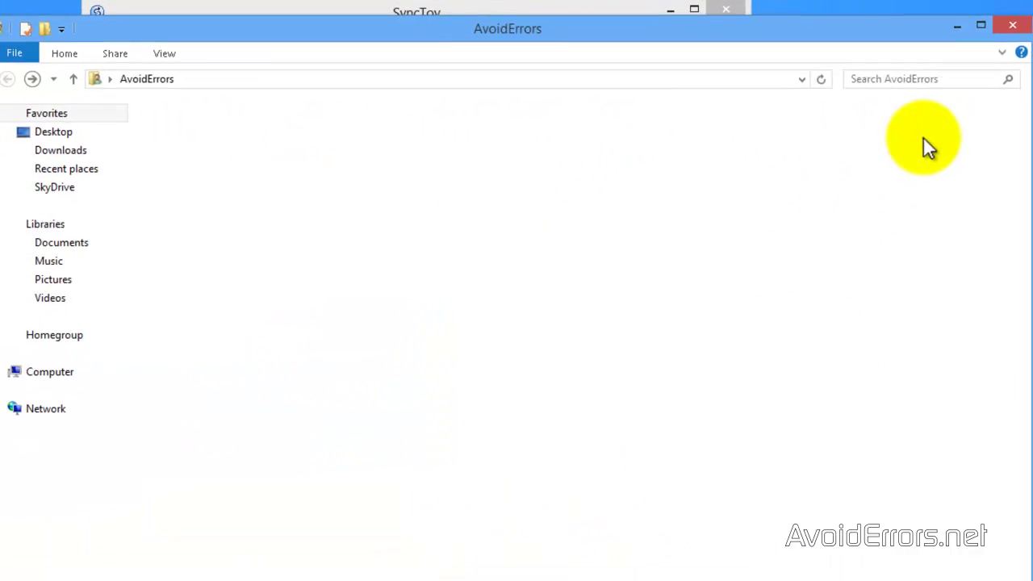
right_click(217, 173)
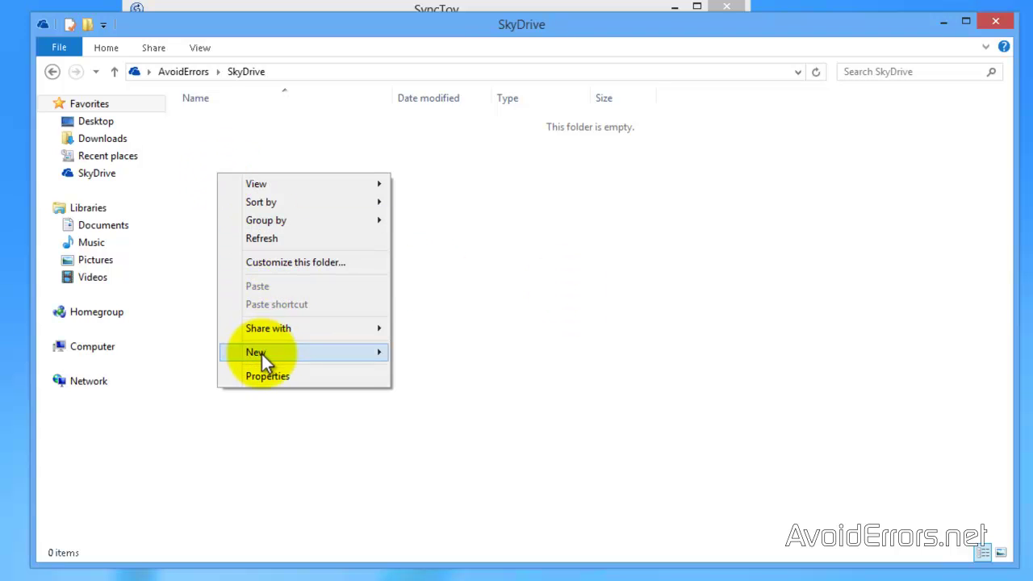
mouse_move(264, 353)
left_click(420, 352)
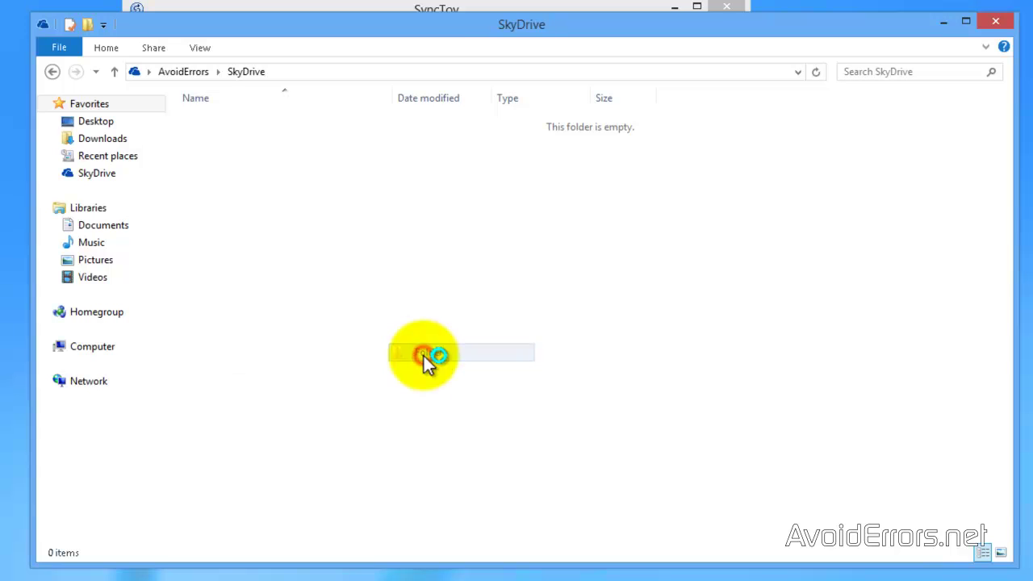
type("AvoidErrors-1")
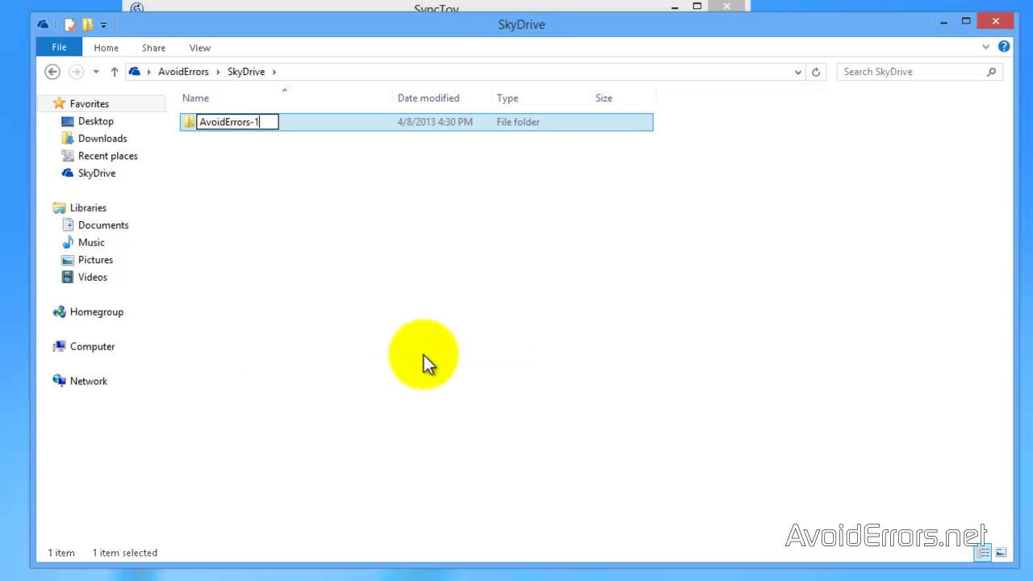
left_click(423, 355)
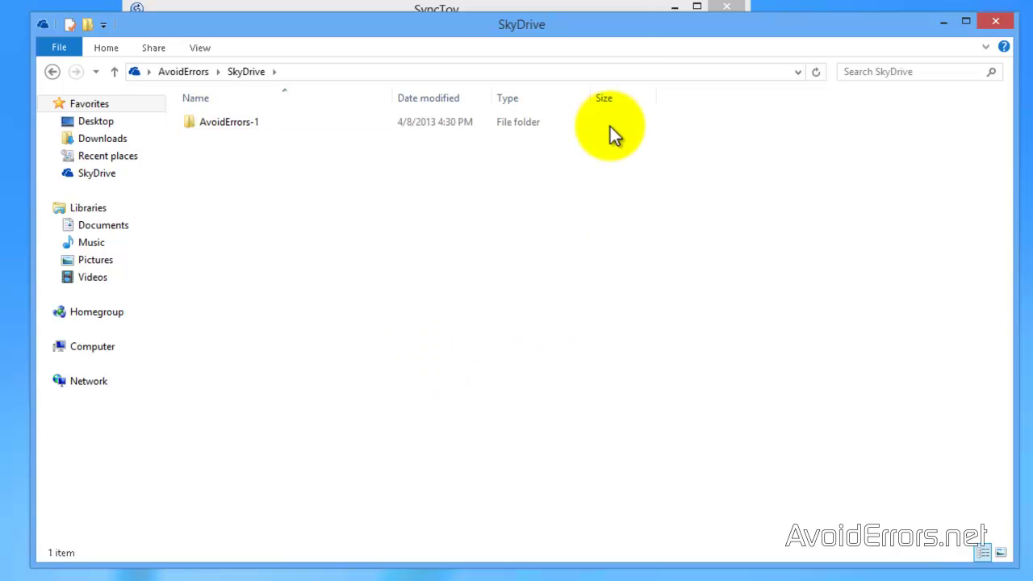
left_click(611, 7)
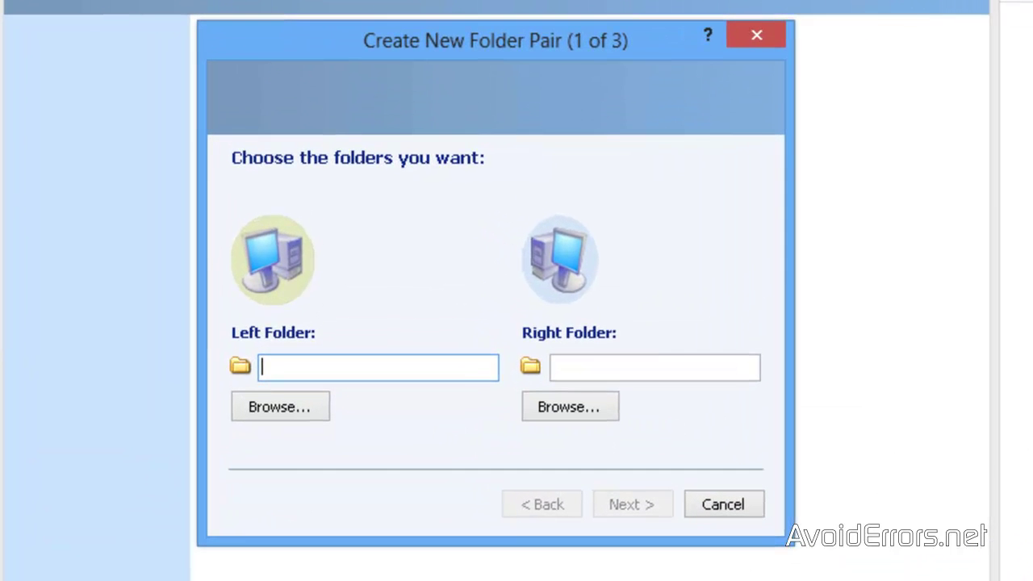
Step: Set the pair's left folder to My Documents (C:\Users\AvoidErrors\Documents)
left_click(283, 411)
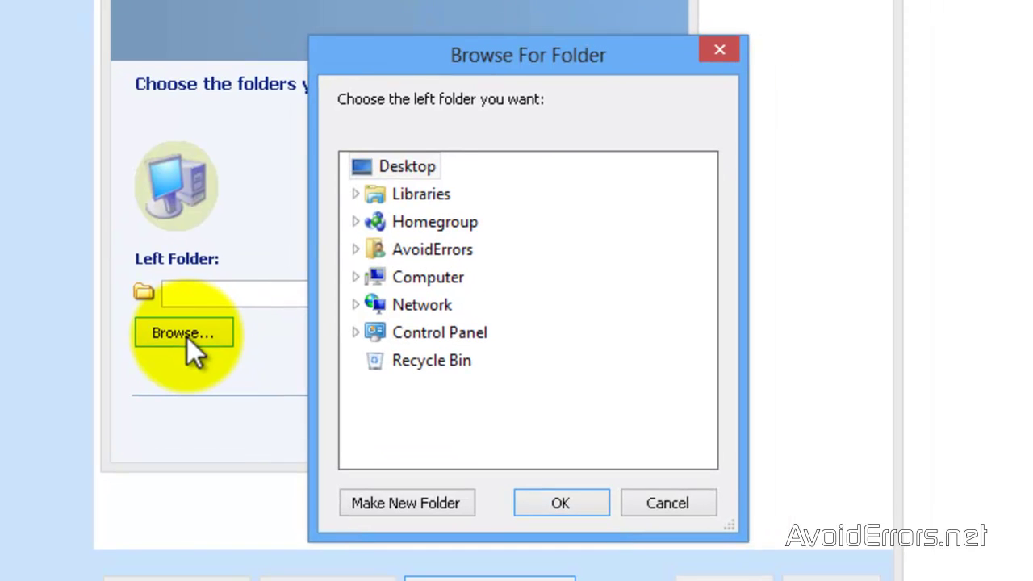
left_click(358, 252)
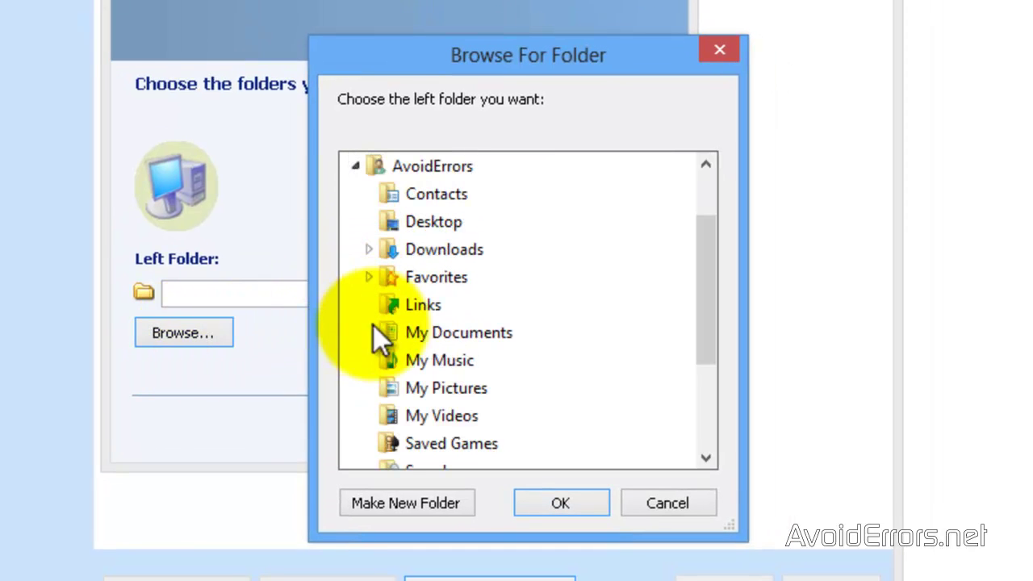
left_click(416, 337)
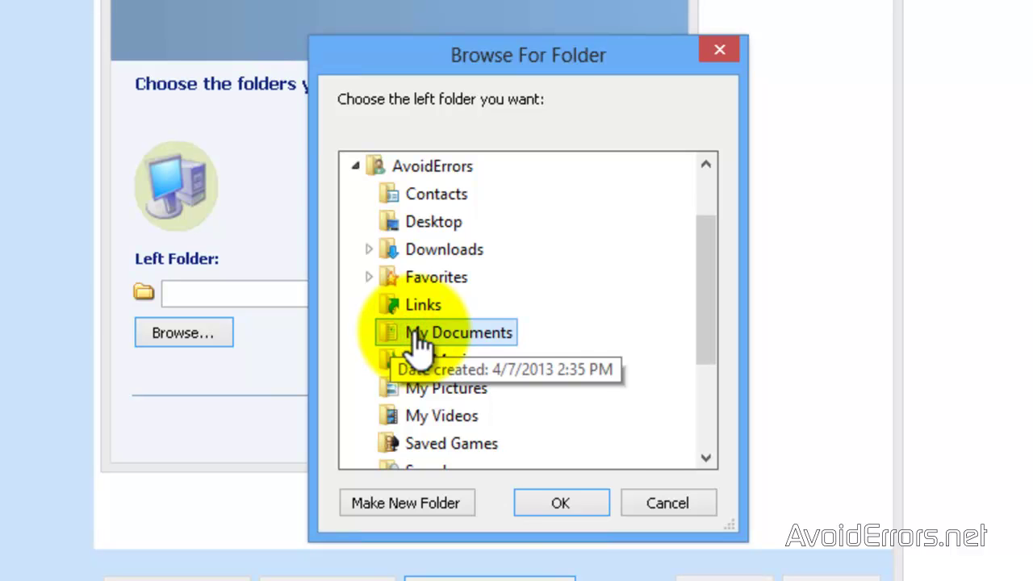
left_click(562, 503)
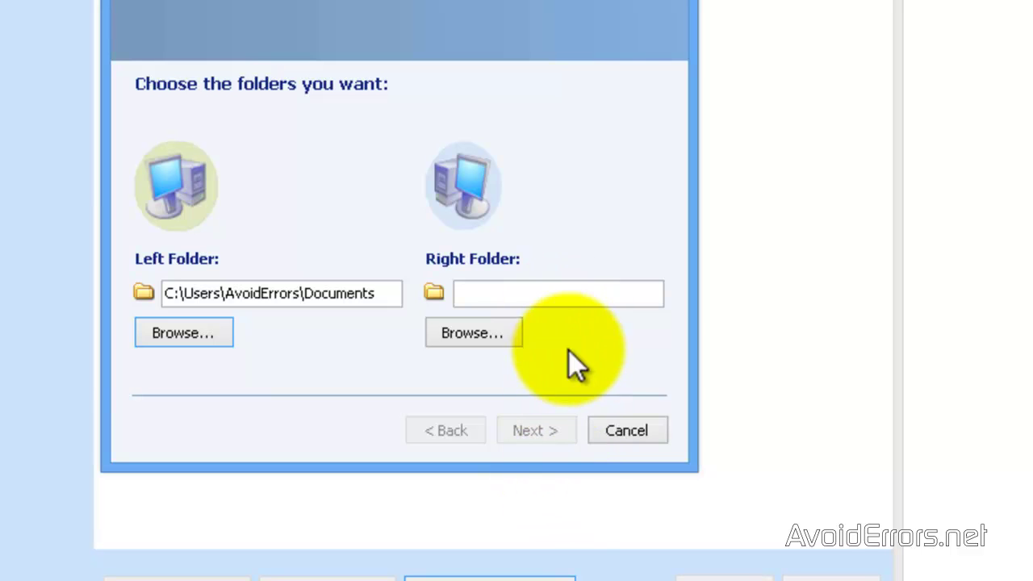
Step: Set the pair's right folder to SkyDrive\AvoidErrors-1
left_click(481, 335)
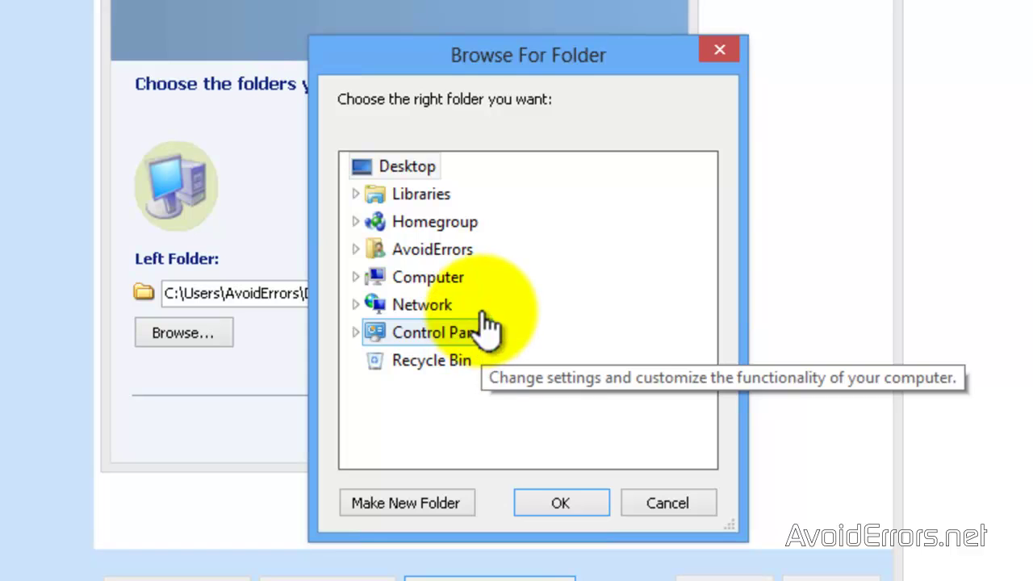
left_click(355, 250)
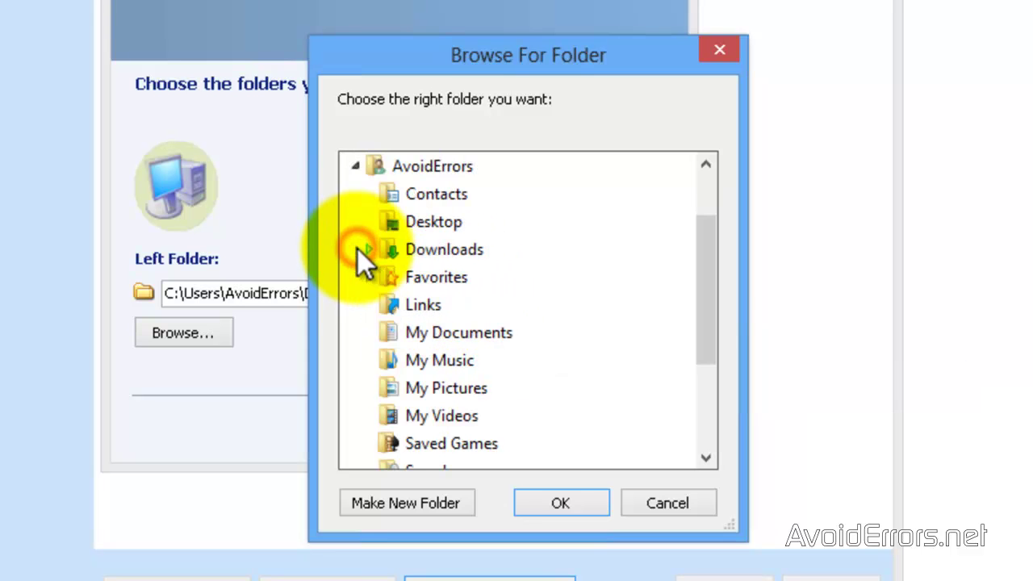
left_click(700, 263)
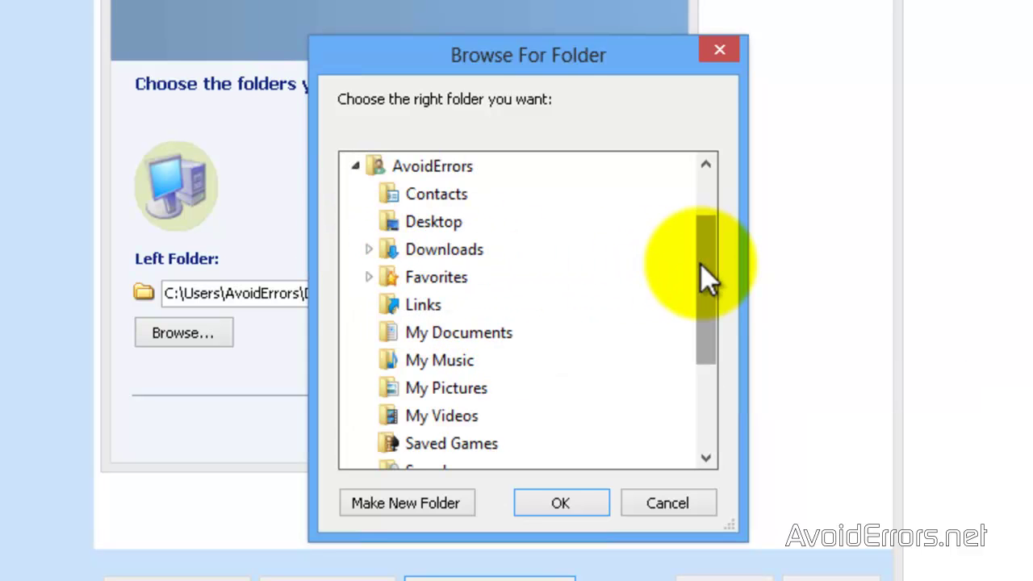
left_click_drag(700, 264, 705, 350)
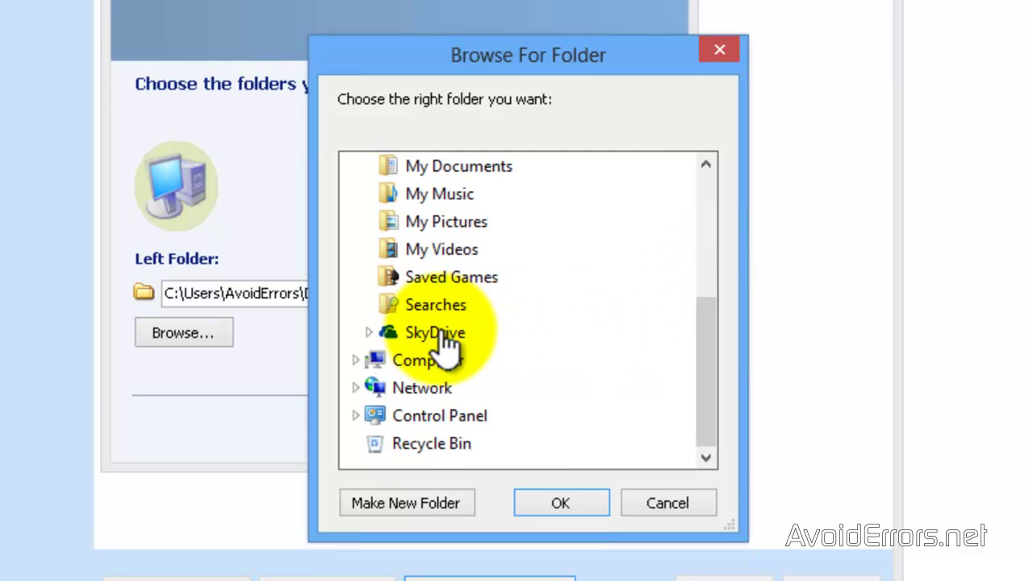
left_click(370, 332)
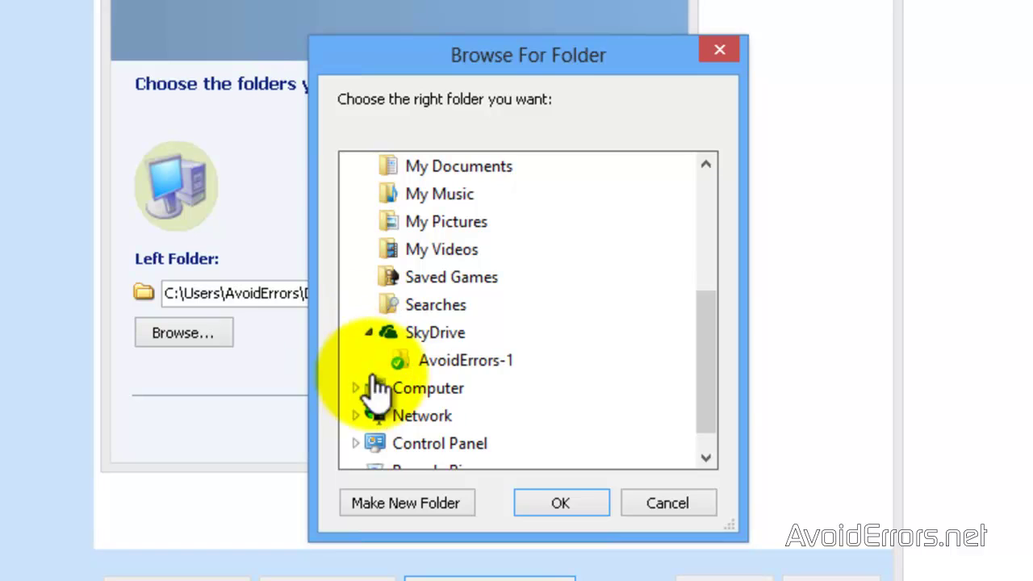
left_click(461, 360)
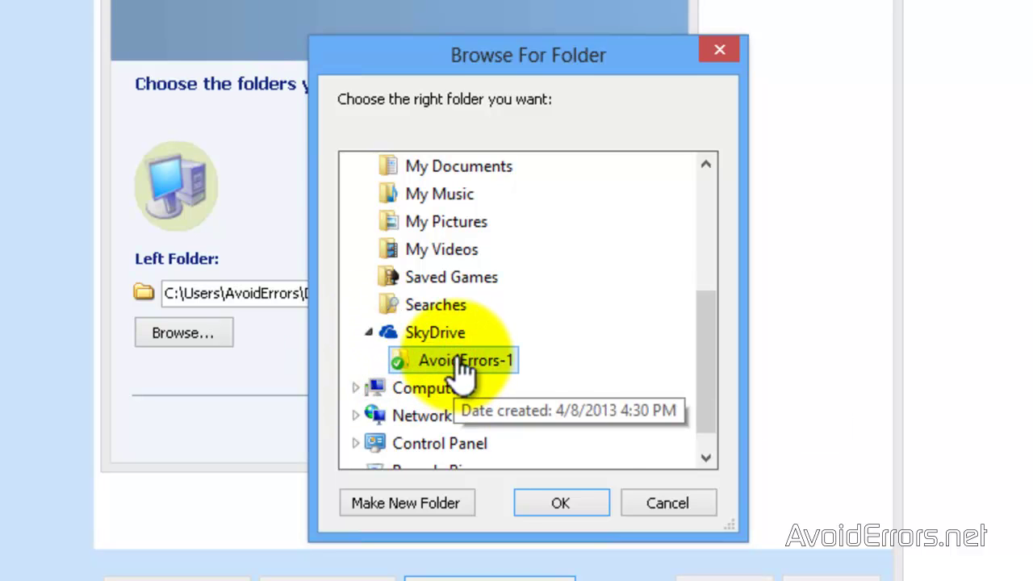
left_click(568, 501)
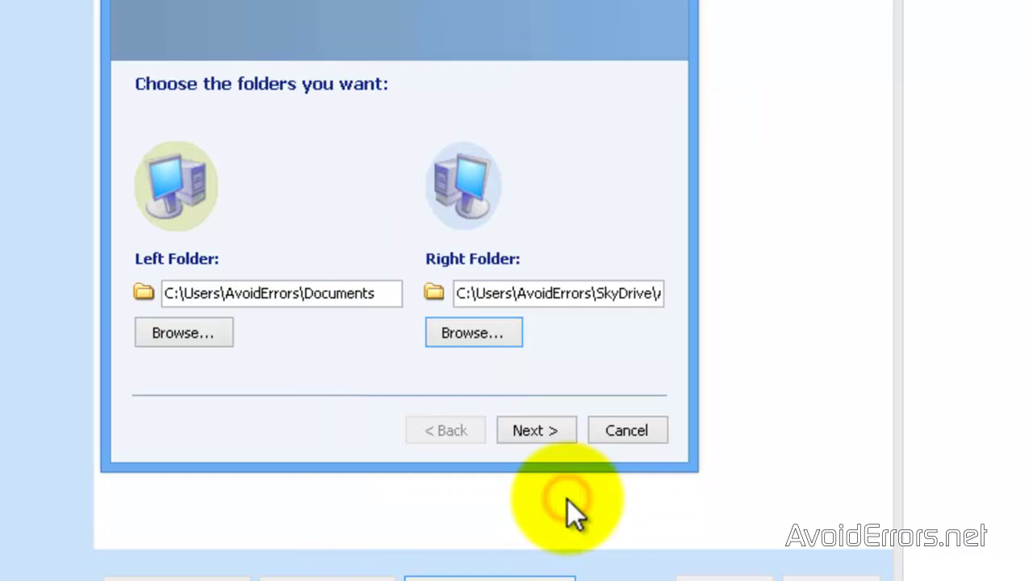
Step: Keep the Synchronize action and name the folder pair Docs
left_click(549, 431)
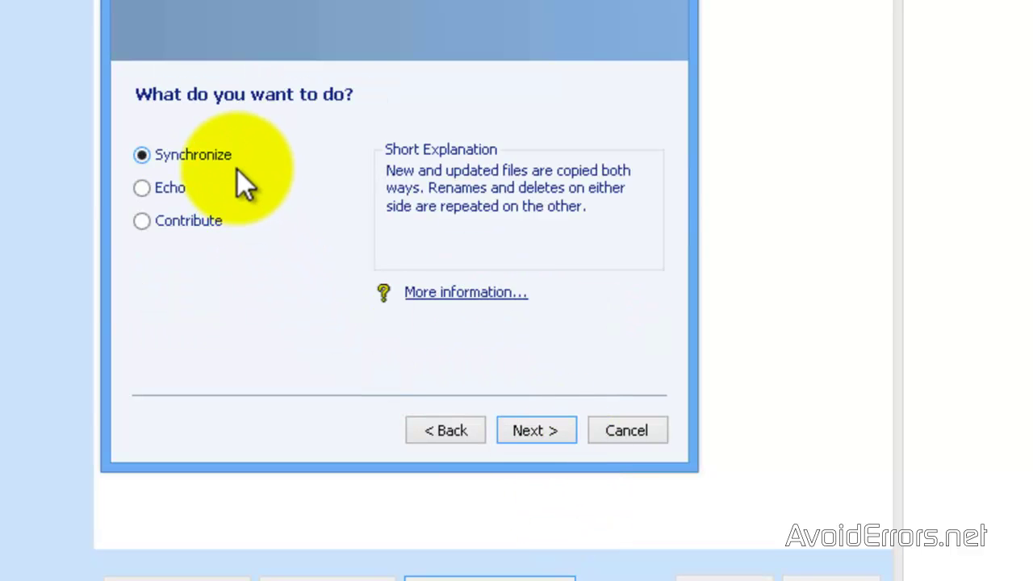
left_click(142, 188)
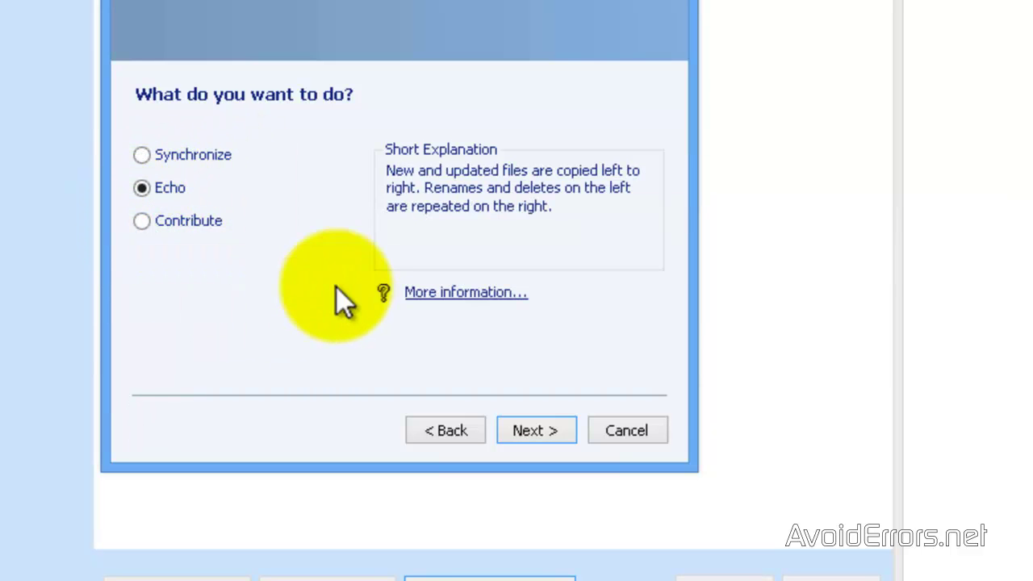
left_click(145, 155)
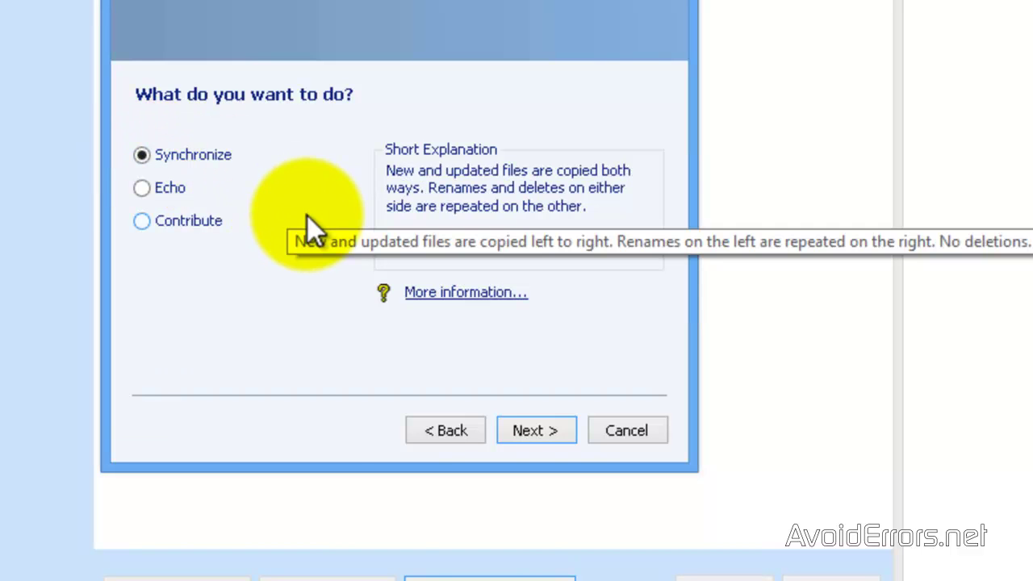
left_click(531, 433)
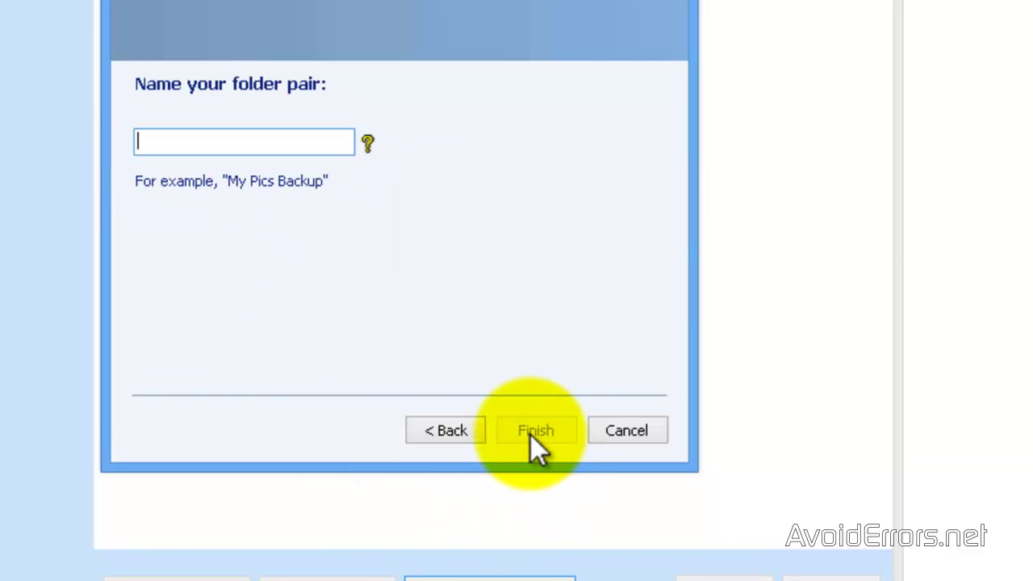
type("Docs.")
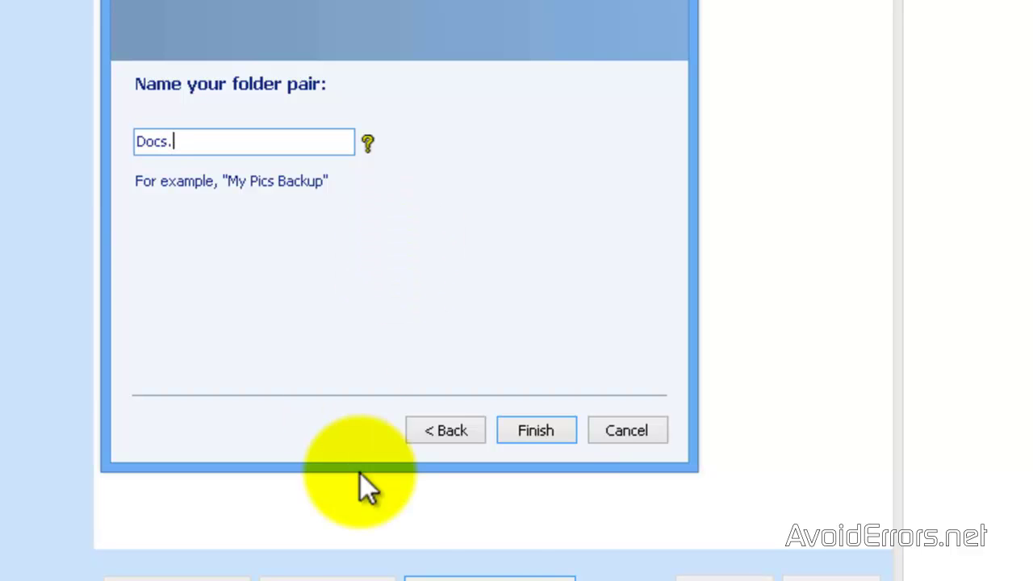
left_click(539, 429)
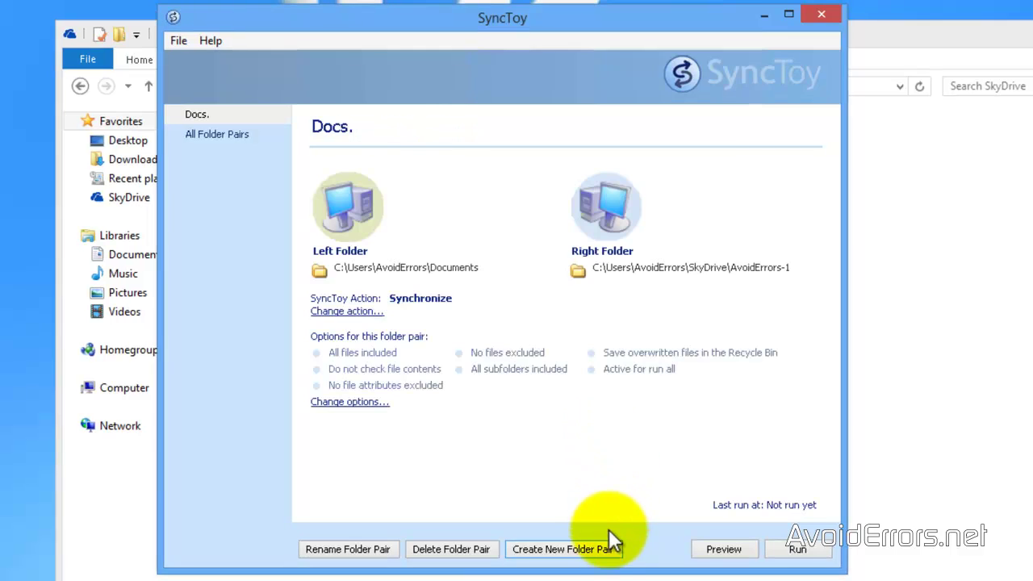
Step: Start a second folder pair with C:\Users\AvoidErrors\Pictures as the left folder
left_click(609, 532)
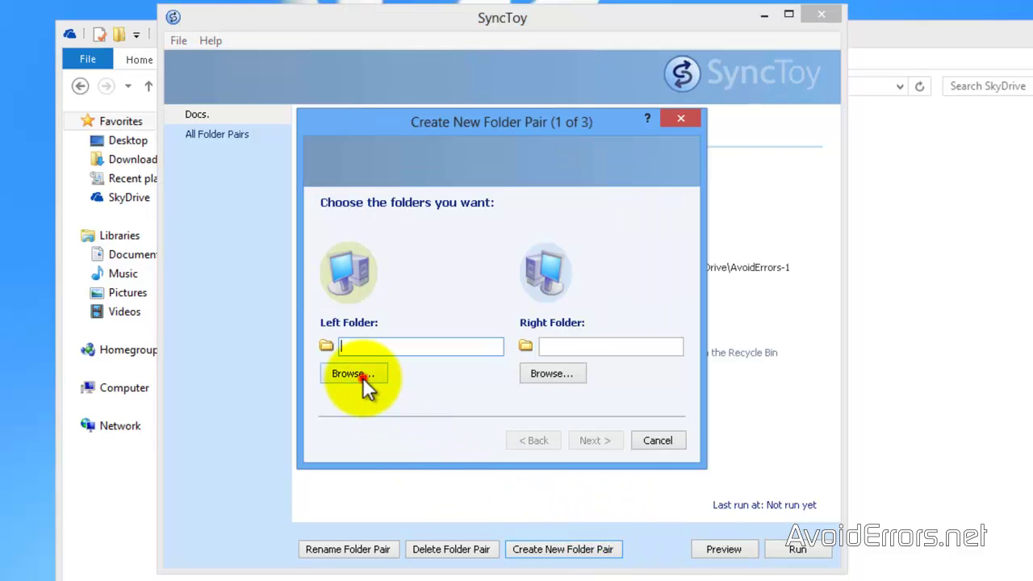
left_click(362, 376)
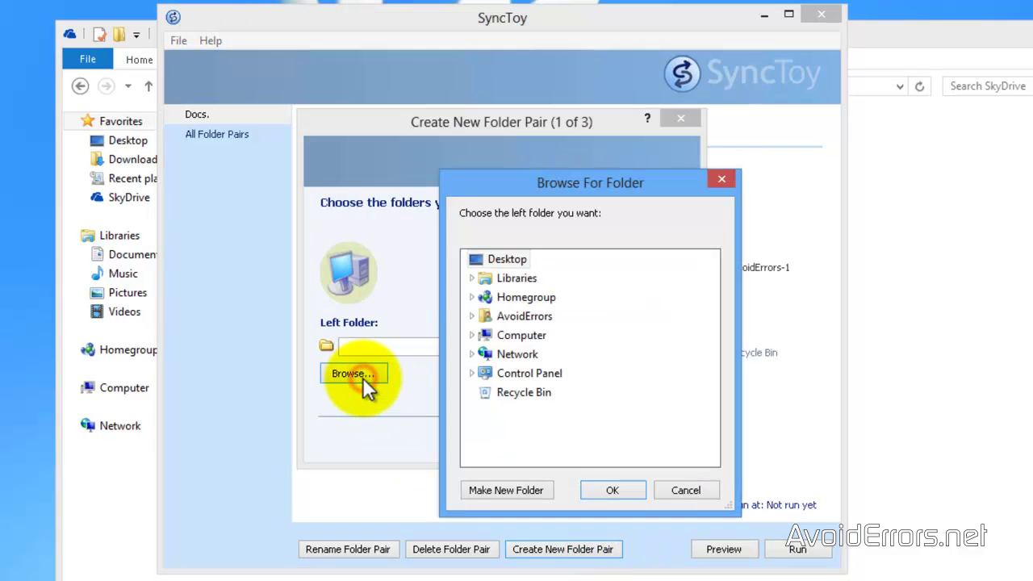
left_click(472, 315)
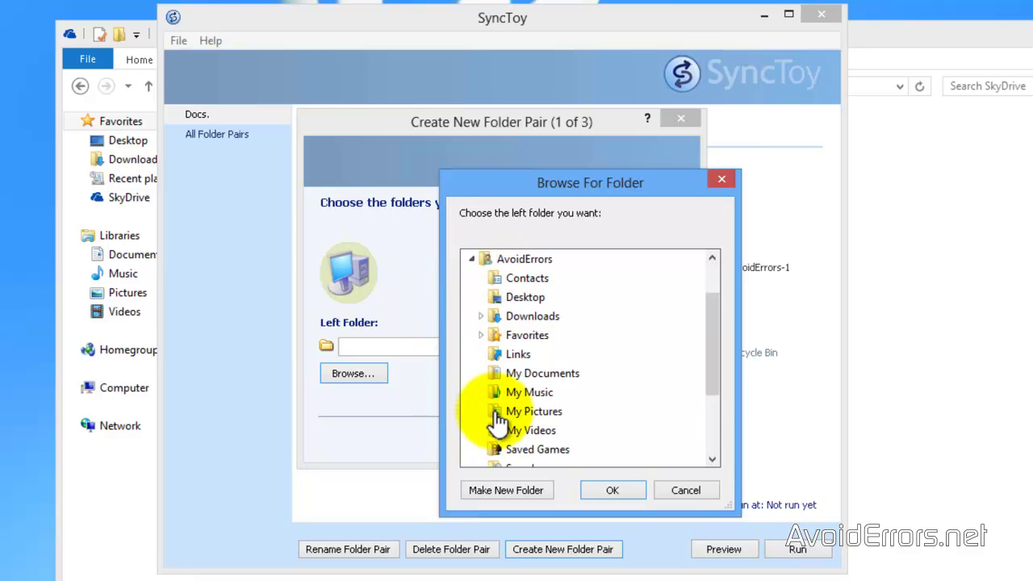
left_click(494, 413)
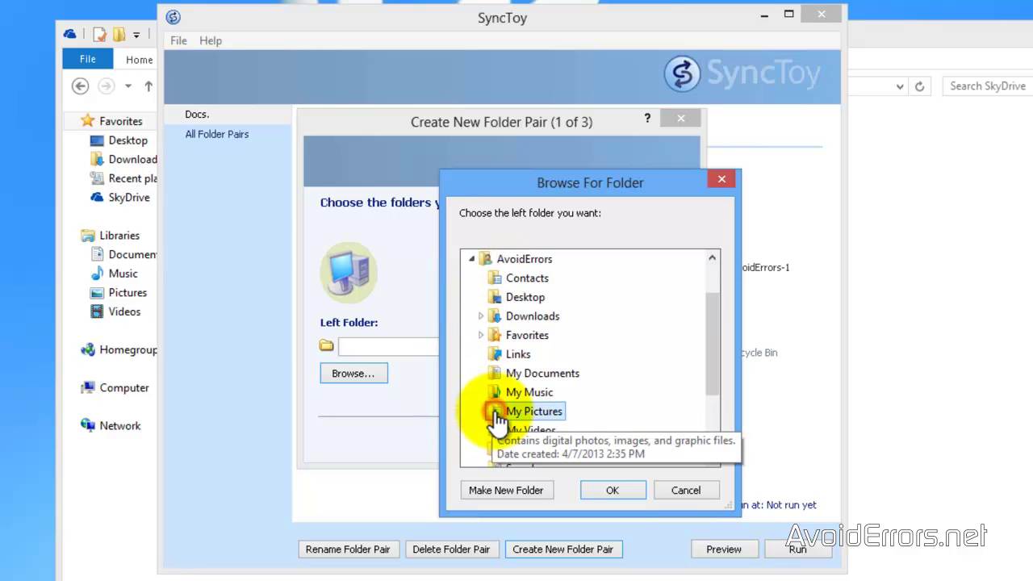
left_click(617, 492)
Step: Choose the SkyDrive AvoidErrors-1 folder as the pair's right folder
left_click(567, 376)
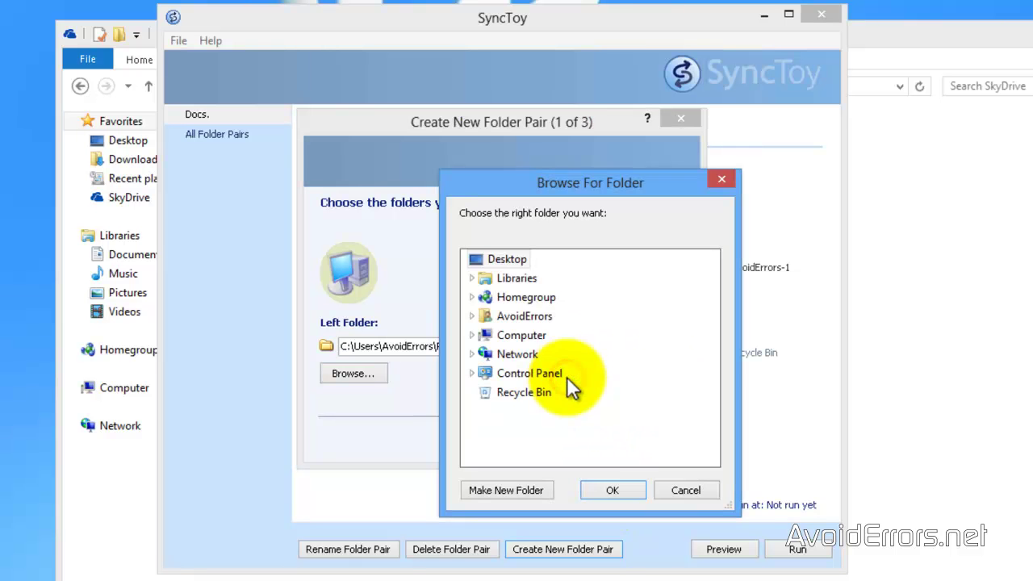
left_click(472, 316)
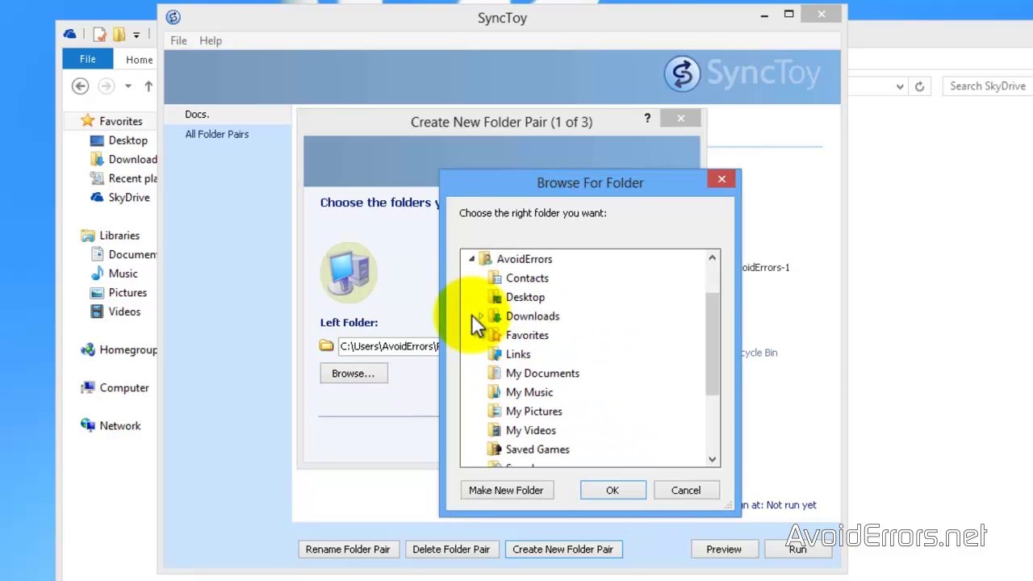
left_click_drag(706, 323, 713, 373)
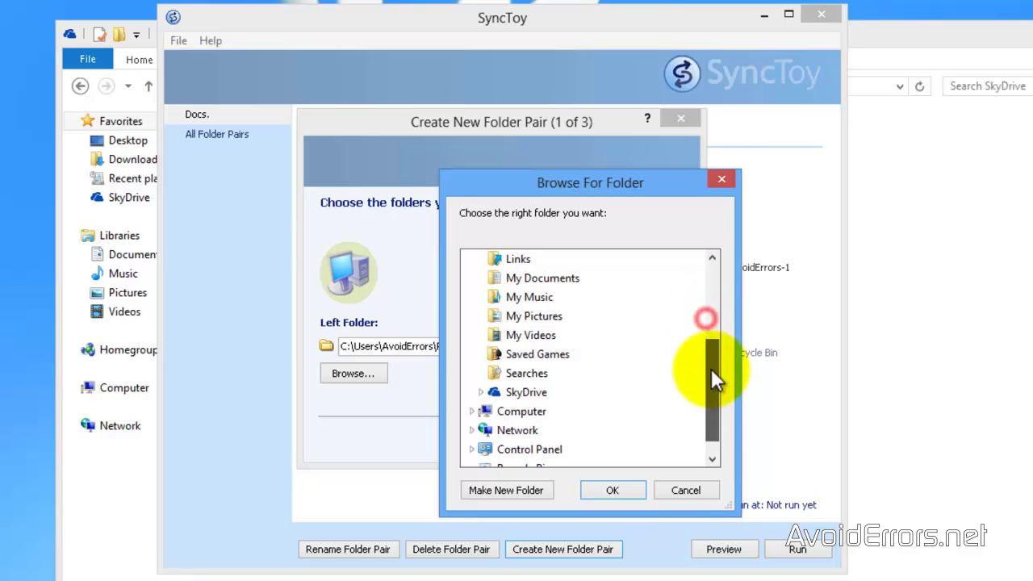
left_click(481, 393)
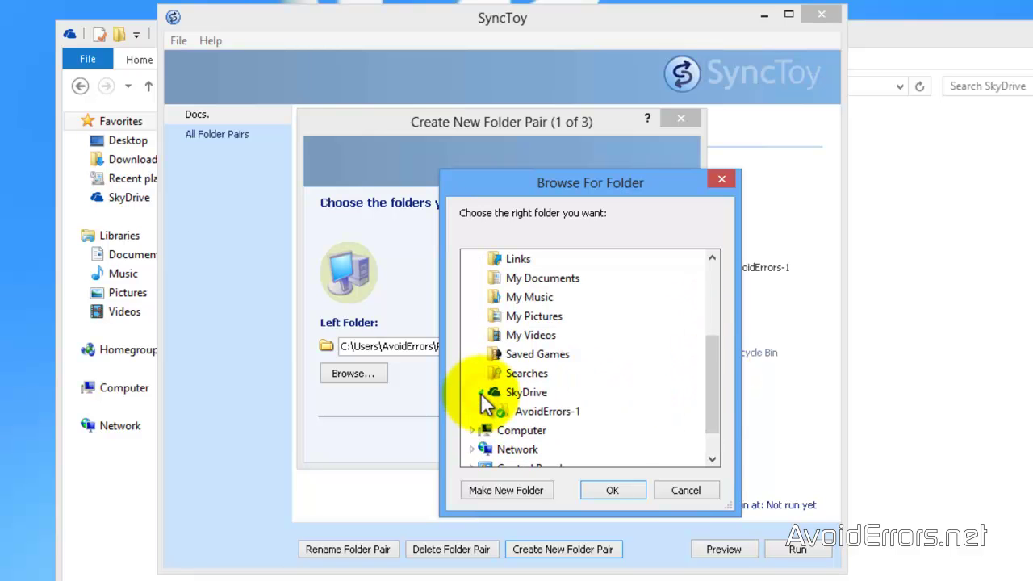
left_click(547, 411)
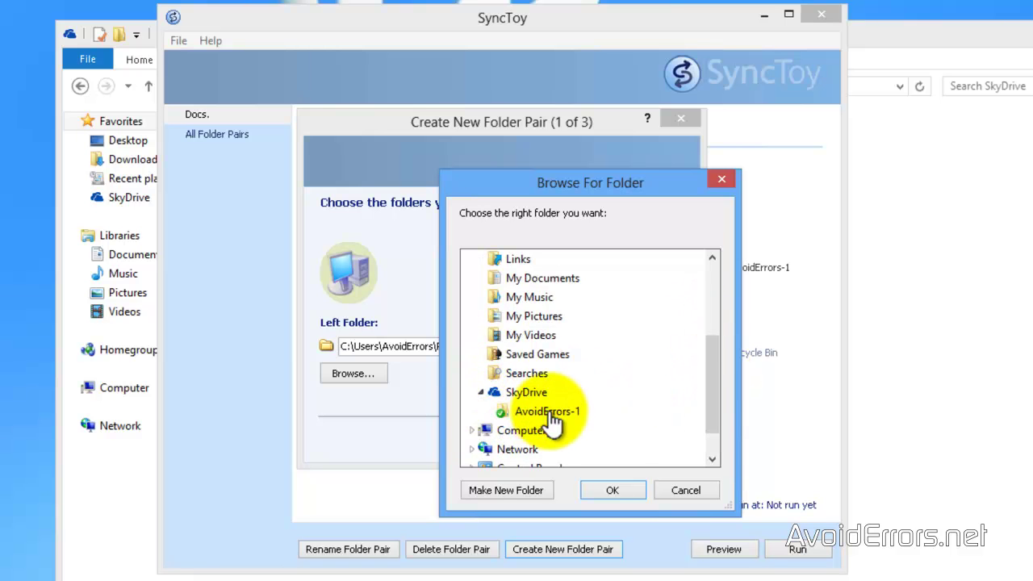
left_click(619, 490)
Step: Keep the default sync action and name the folder pair 'Pics' to finish it
left_click(602, 438)
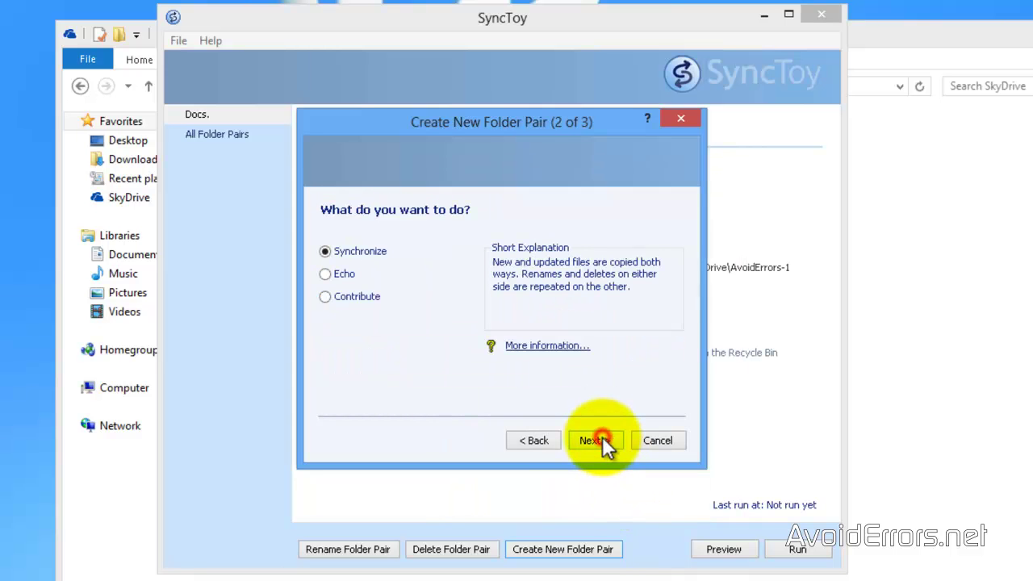
left_click(602, 436)
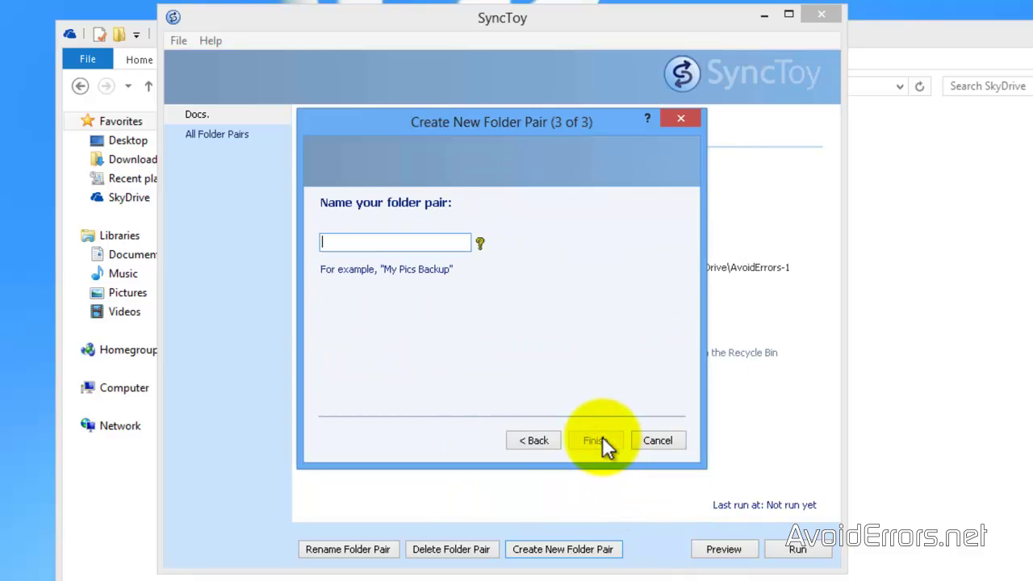
left_click(340, 244)
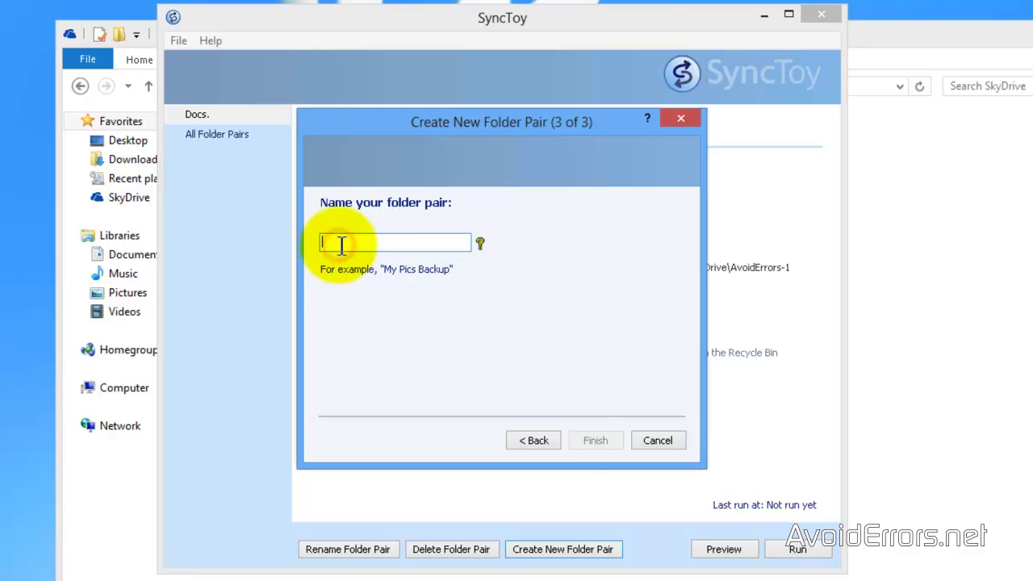
type("Pics")
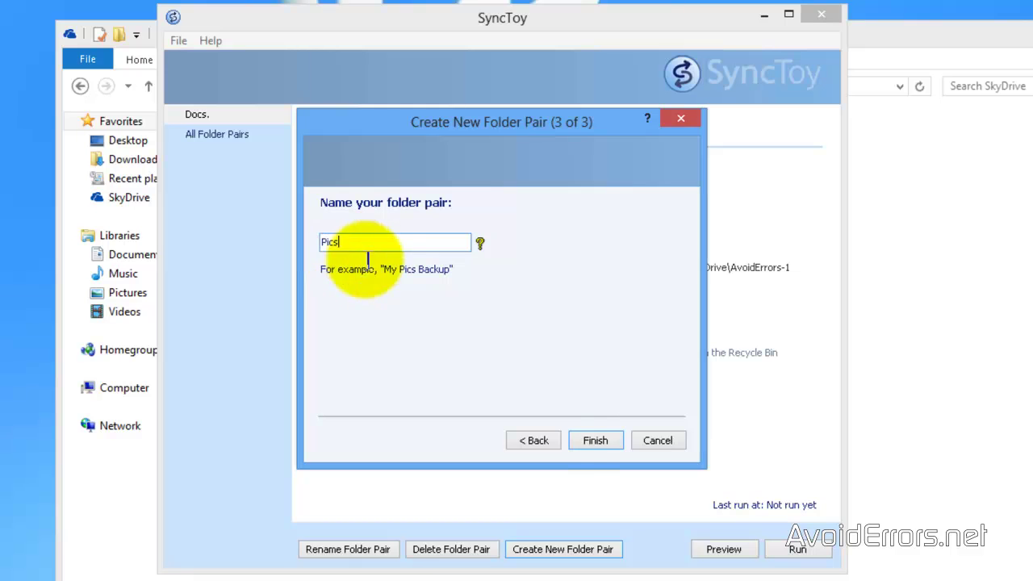
left_click(578, 451)
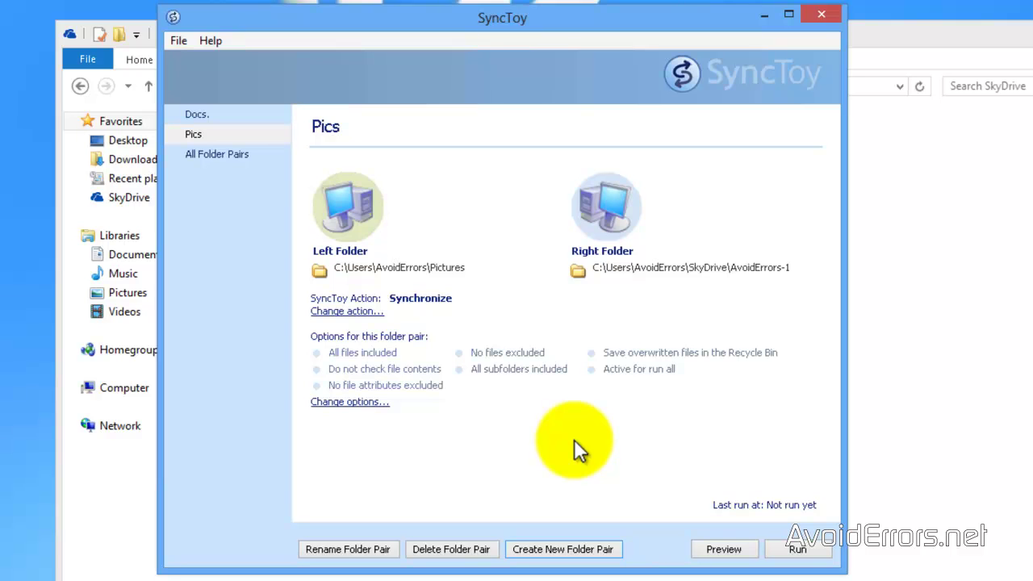
Step: Run the Pics pair and dismiss the results showing 0 operations completed
left_click(792, 550)
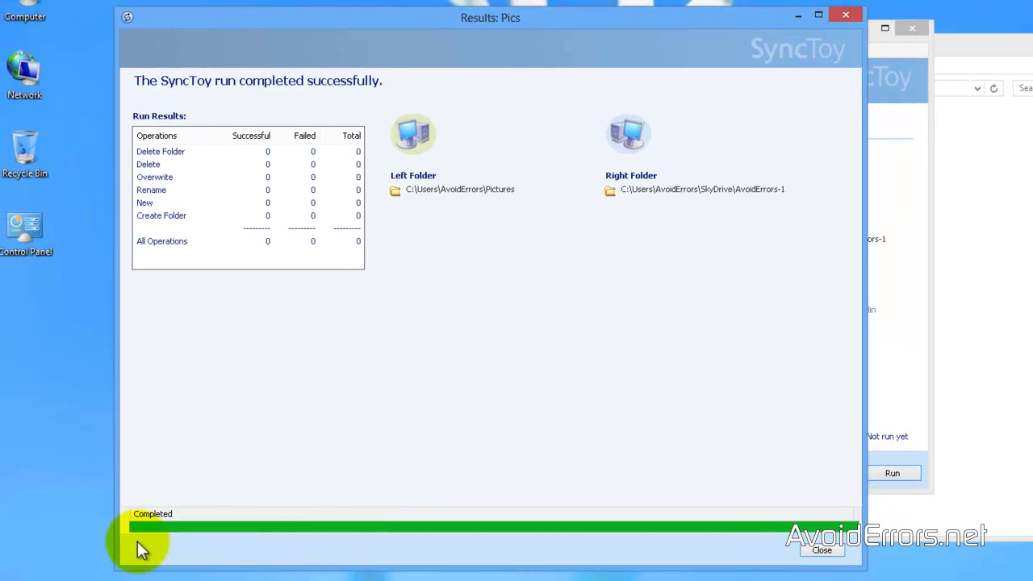
left_click(832, 555)
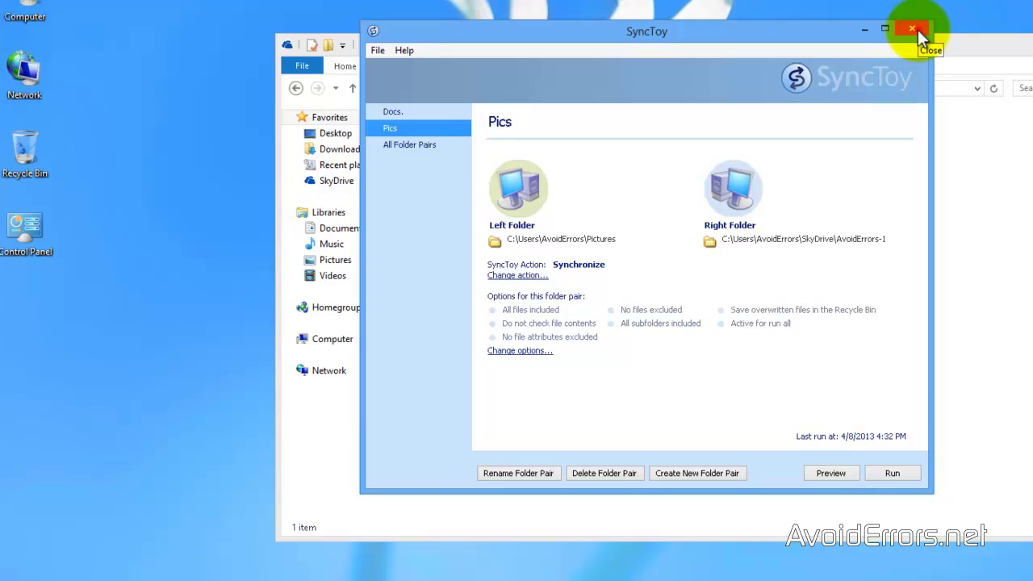
Step: Close SyncToy and launch Task Scheduler via a 'schedule' settings search on the Start screen
left_click(913, 30)
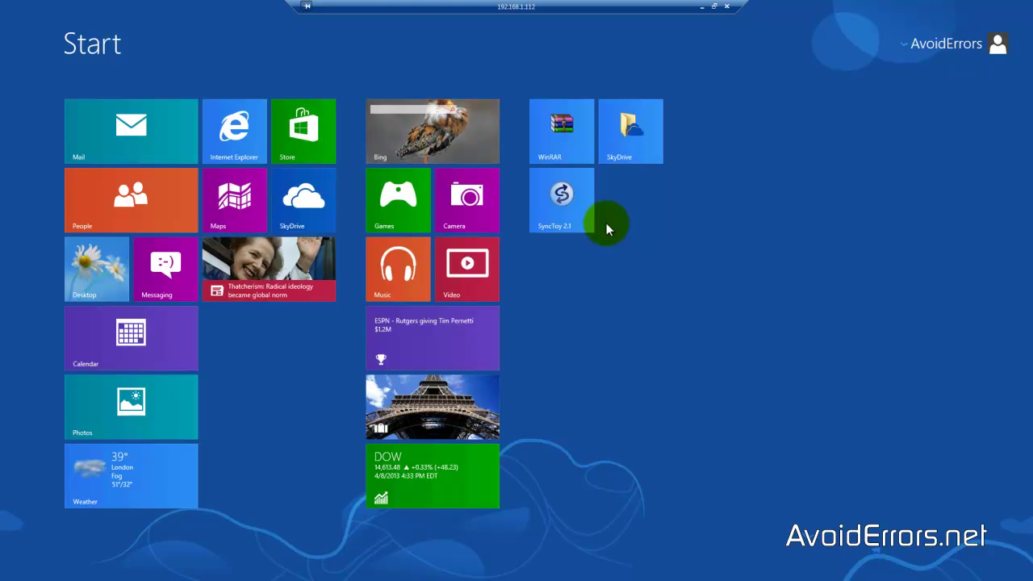
type("schedule")
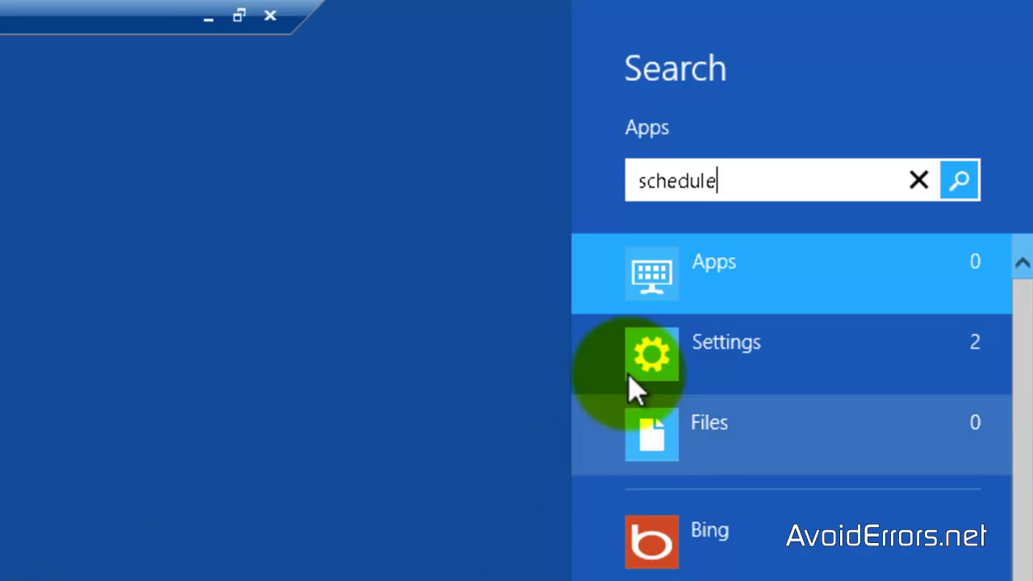
left_click(652, 369)
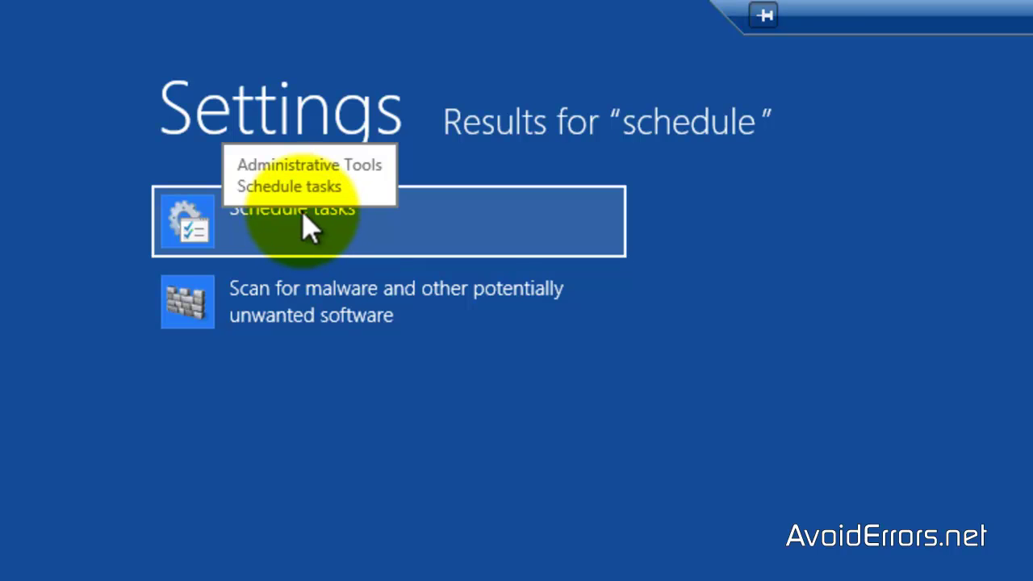
left_click(316, 246)
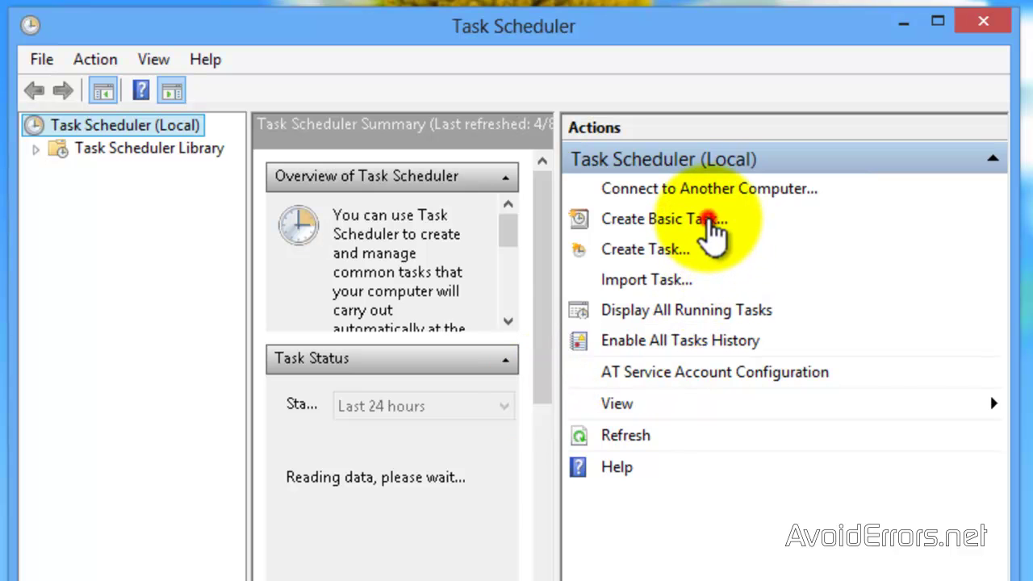
Step: Create a basic task named 'SyncToy' with description 'Auto Backup' and advance to its trigger
left_click(709, 230)
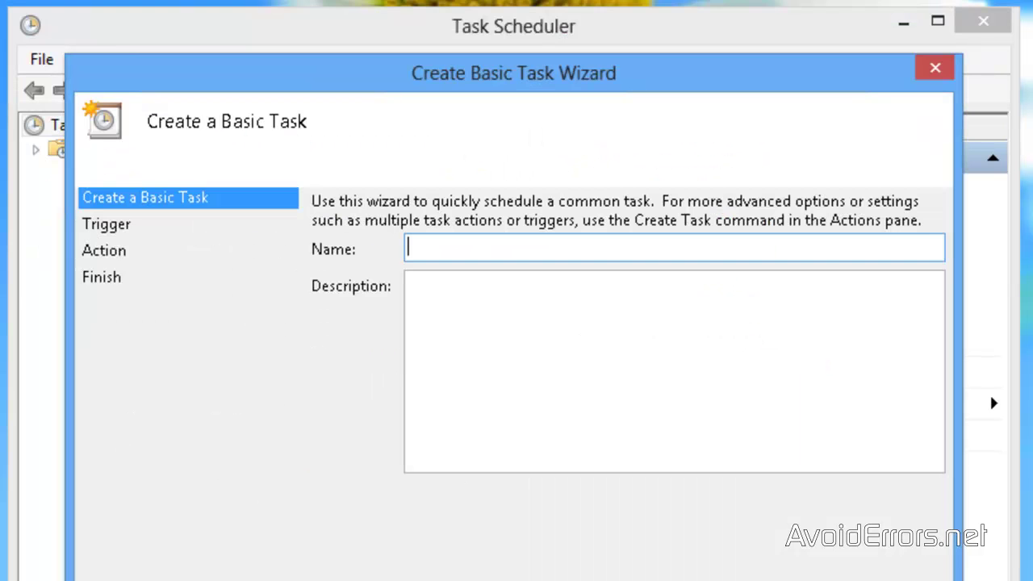
left_click(438, 252)
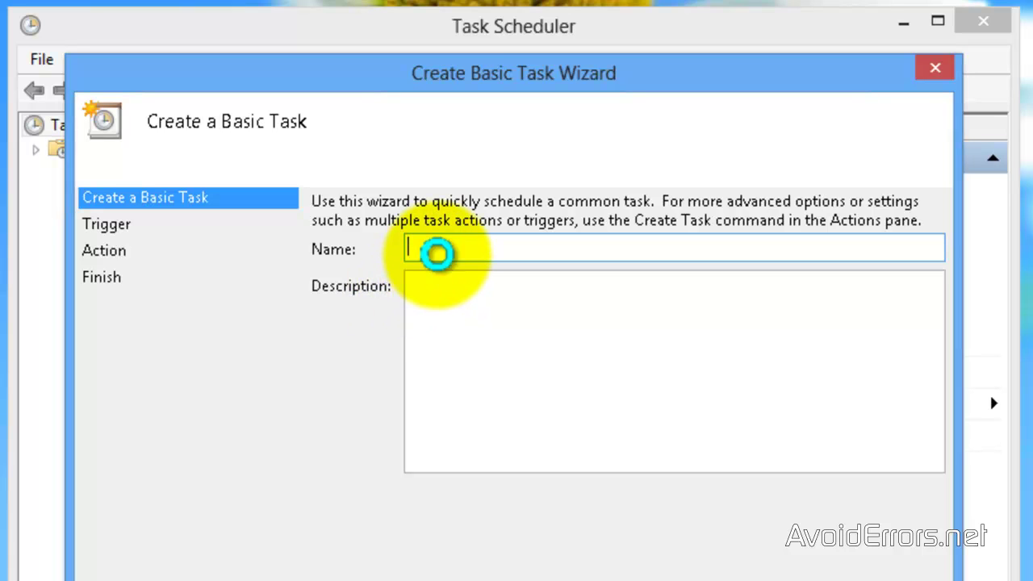
type("SyncYou")
key("Tab")
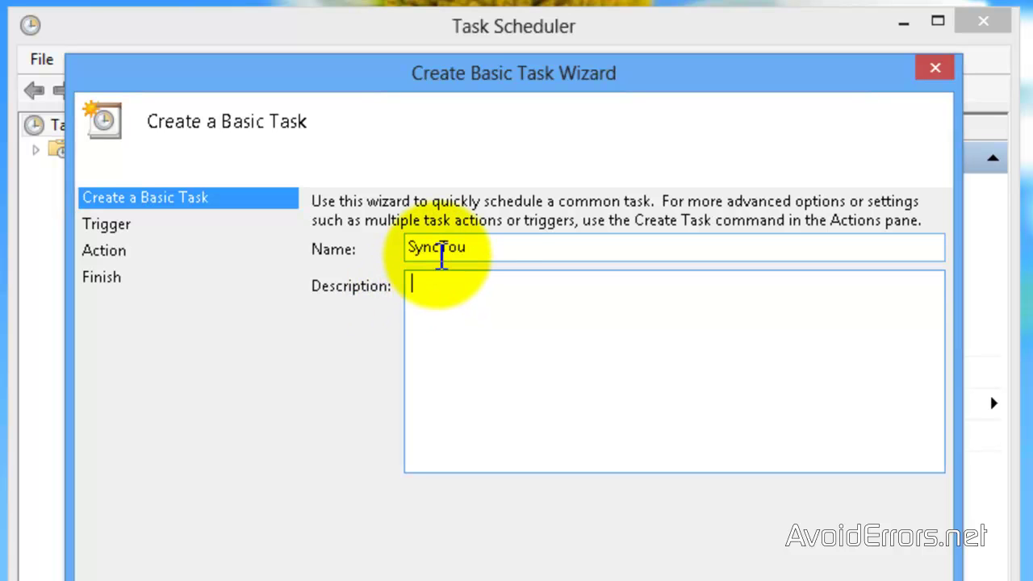
left_click(474, 250)
key("BackSpace")
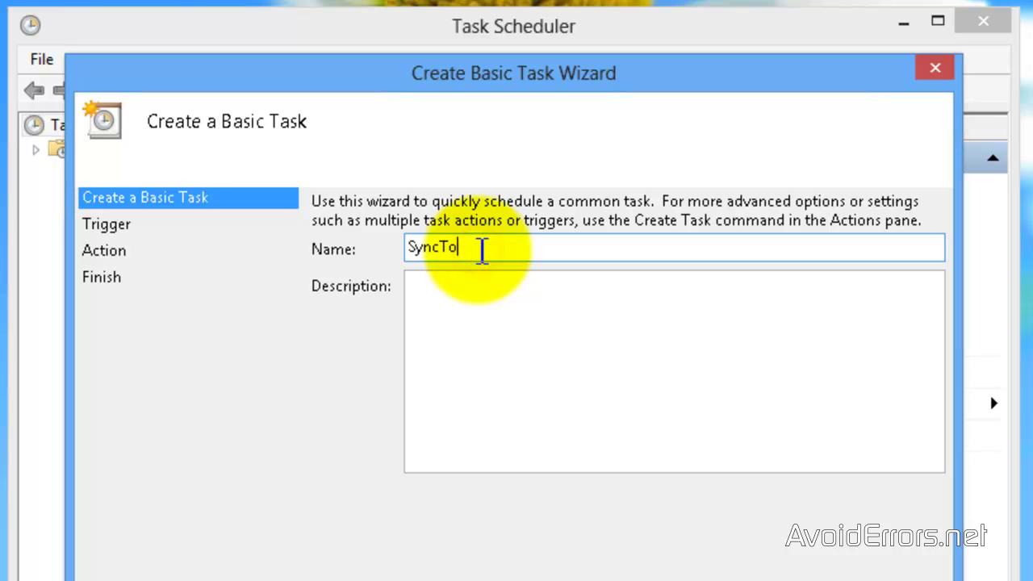
left_click(475, 299)
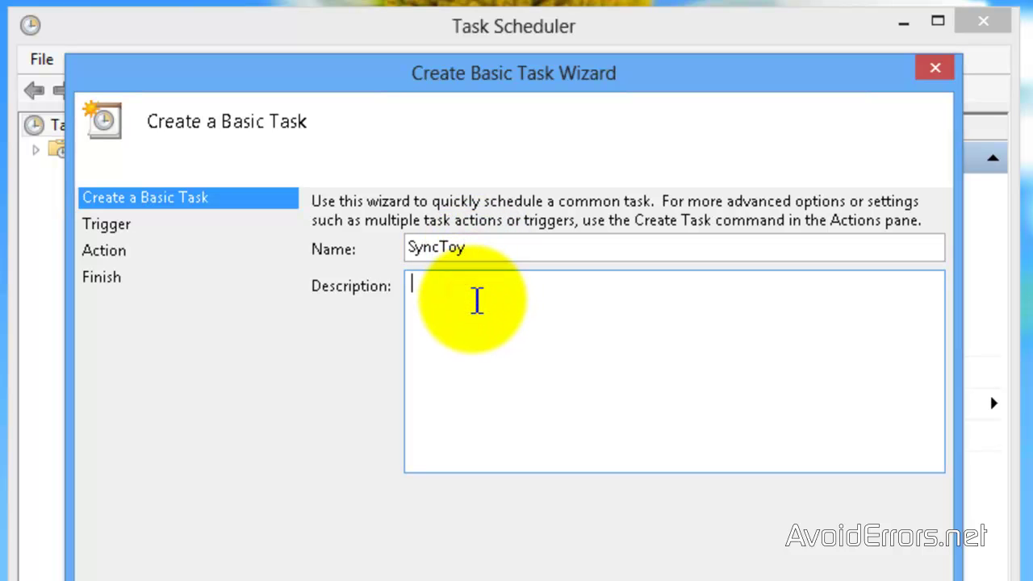
type("Auto Backup")
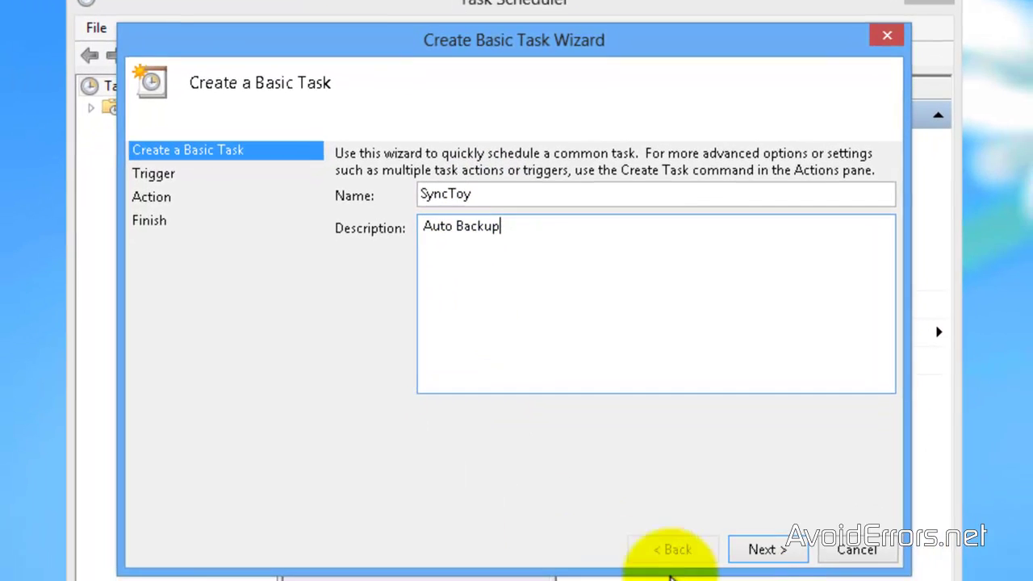
left_click(771, 553)
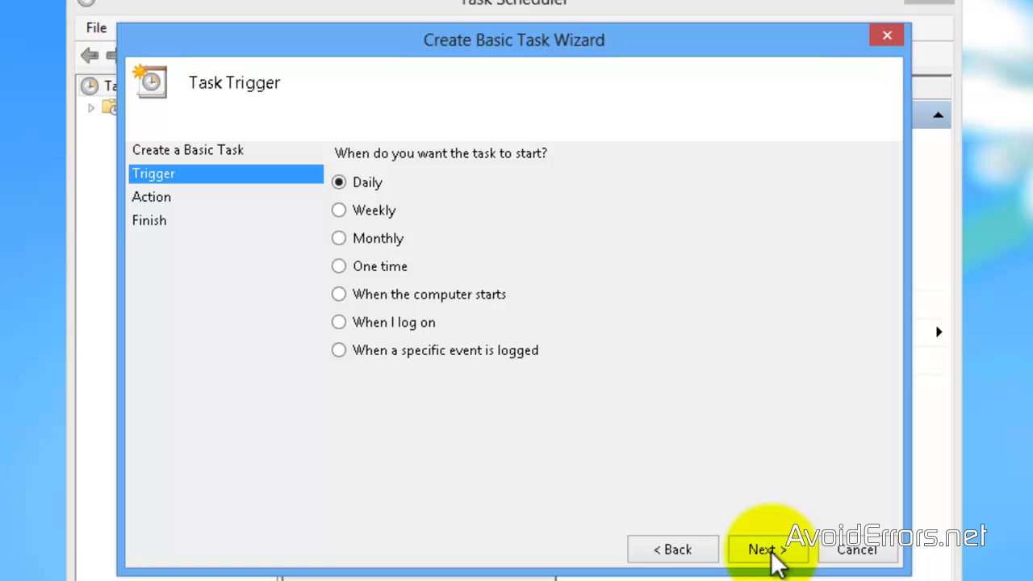
Step: Accept a daily trigger recurring every 1 day from 4/8/2013 4:35 PM, with Start a program as the action
left_click(771, 551)
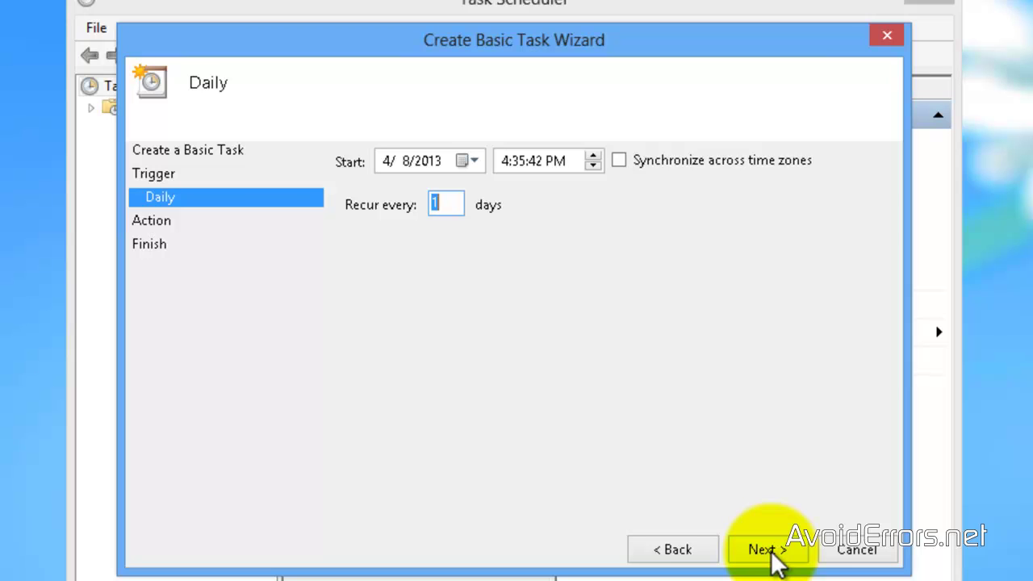
left_click(768, 552)
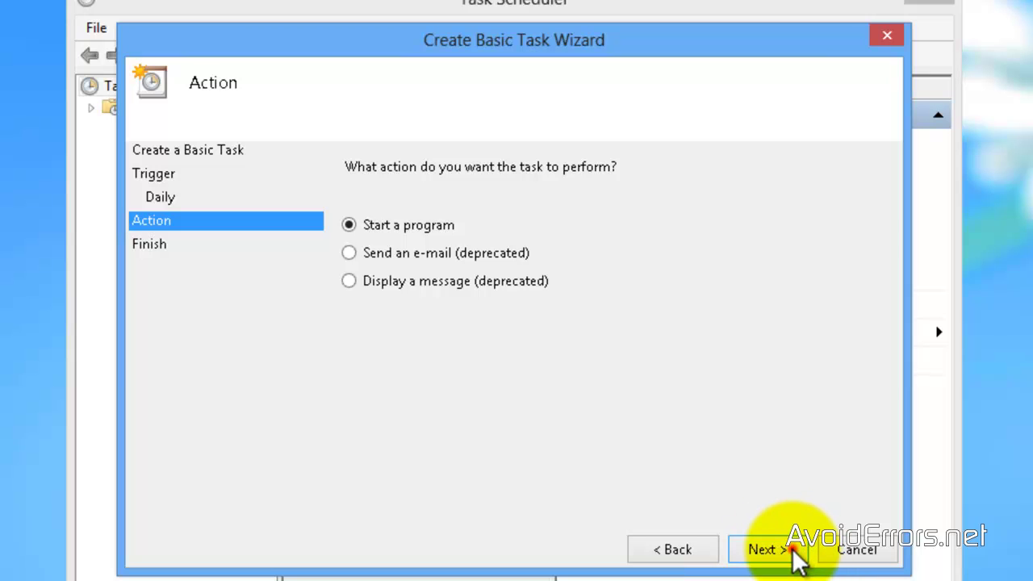
left_click(797, 560)
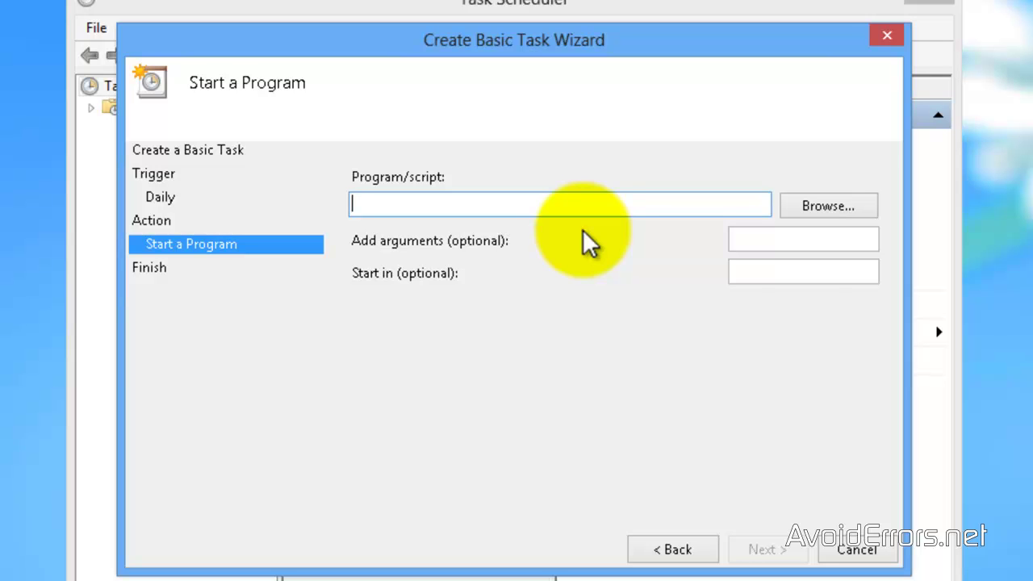
Step: Browse to and select C:\Program Files\SyncToy 2.1\SyncToyCmd.exe as the program to run
left_click(832, 204)
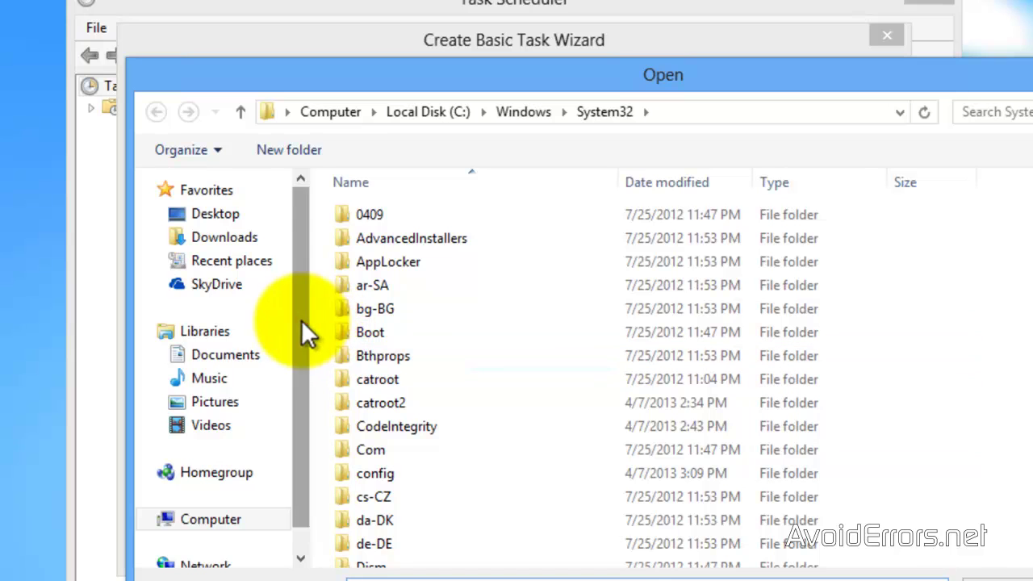
scroll(301, 320, "down", 1)
left_click(199, 488)
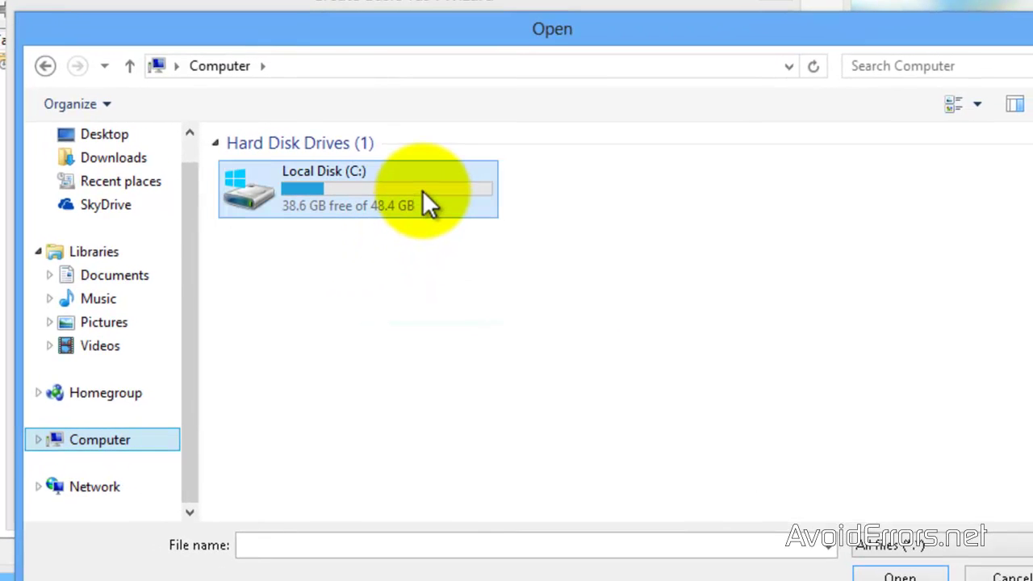
double_click(422, 193)
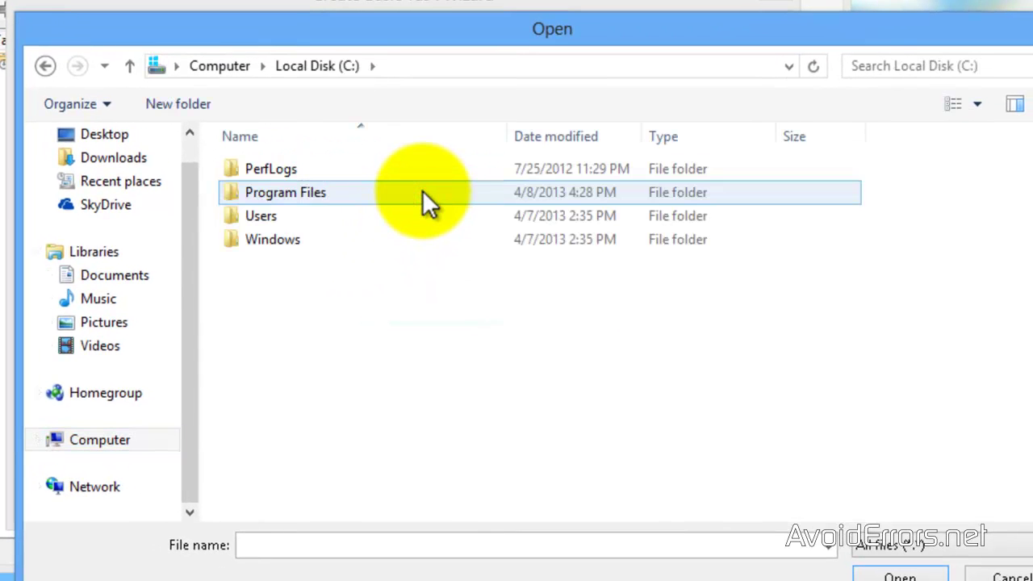
double_click(327, 194)
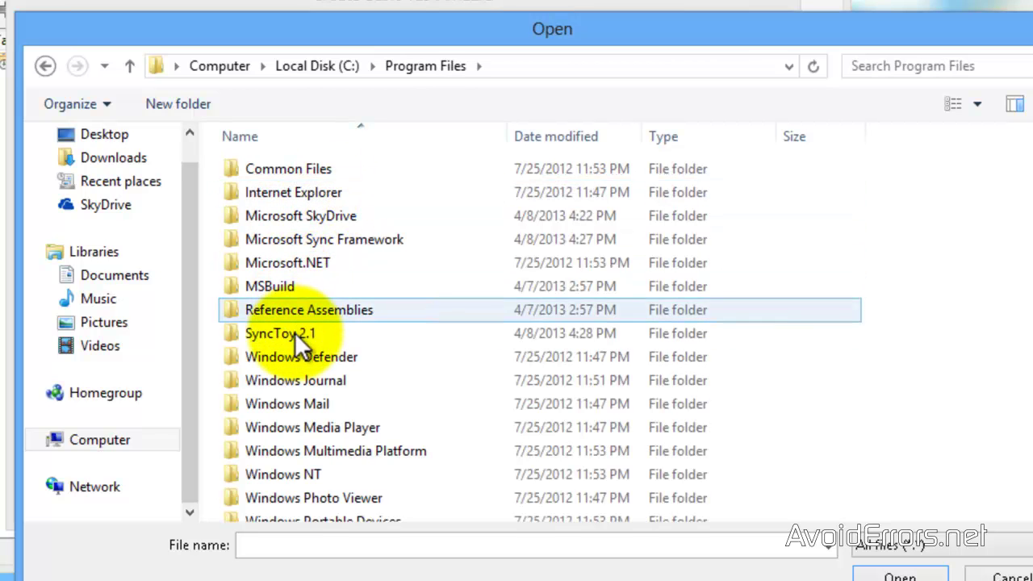
double_click(291, 335)
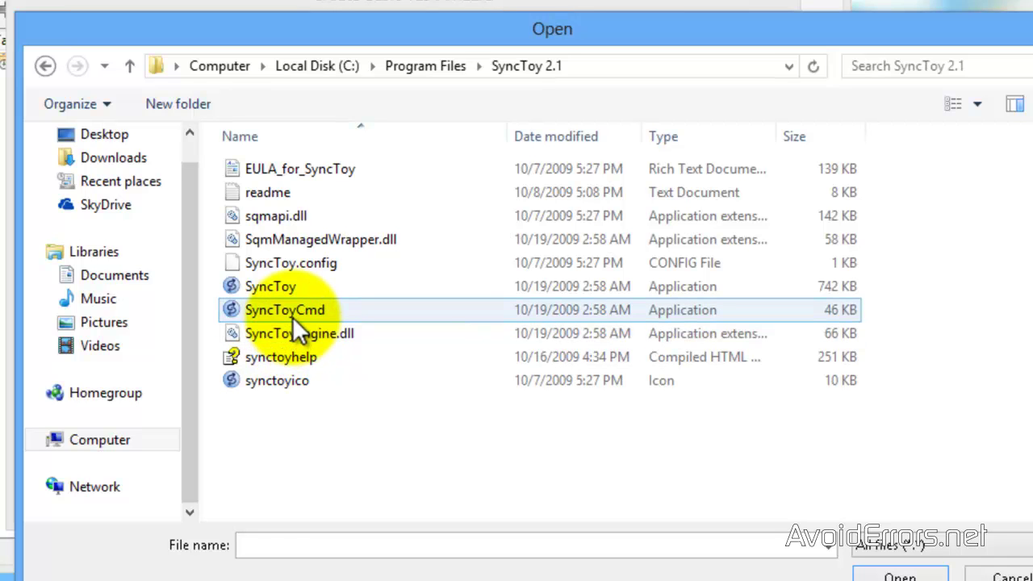
left_click(307, 315)
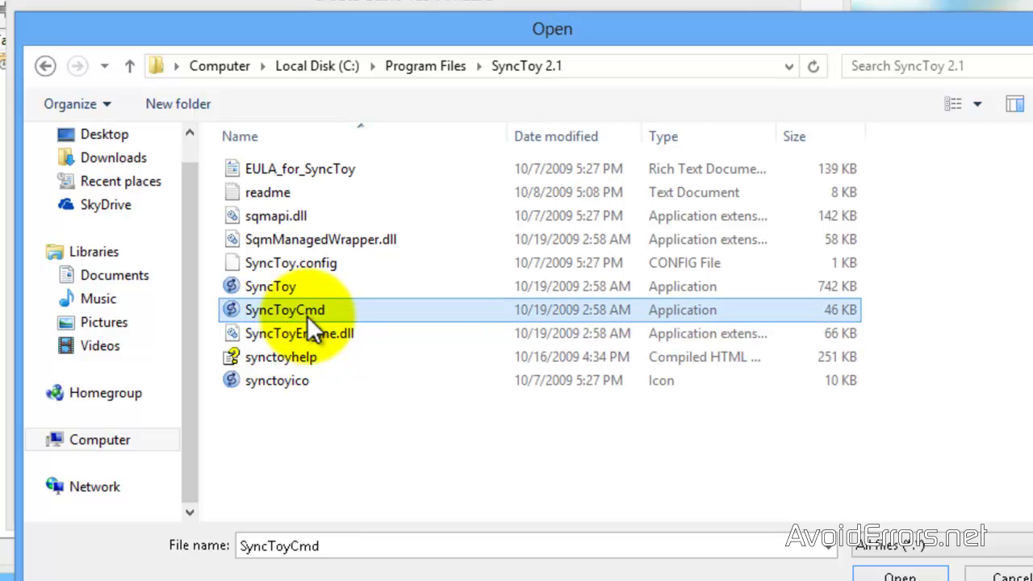
double_click(306, 314)
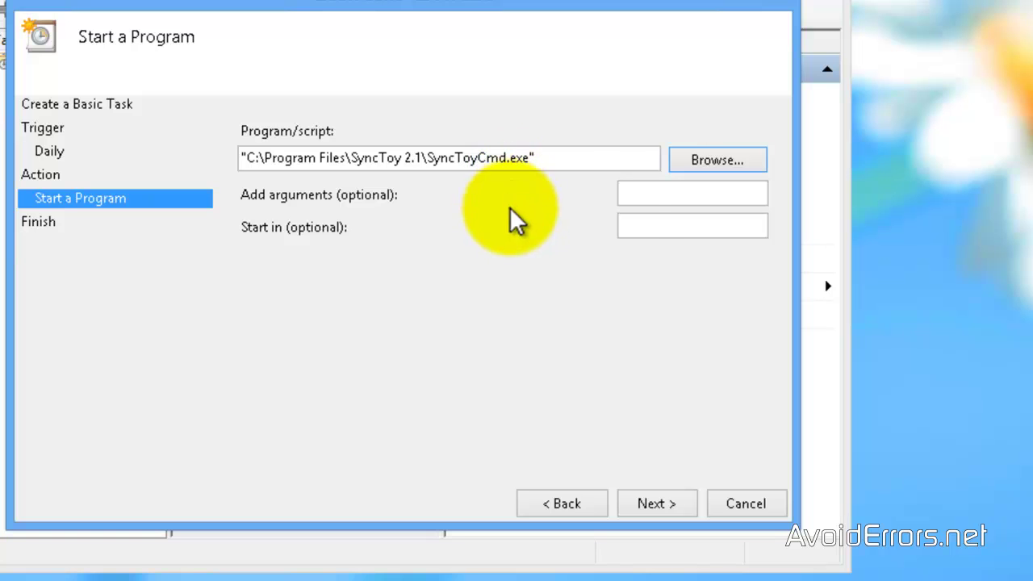
Step: Add the argument -R, review the summary and finish creating the task
left_click(635, 197)
type("-R")
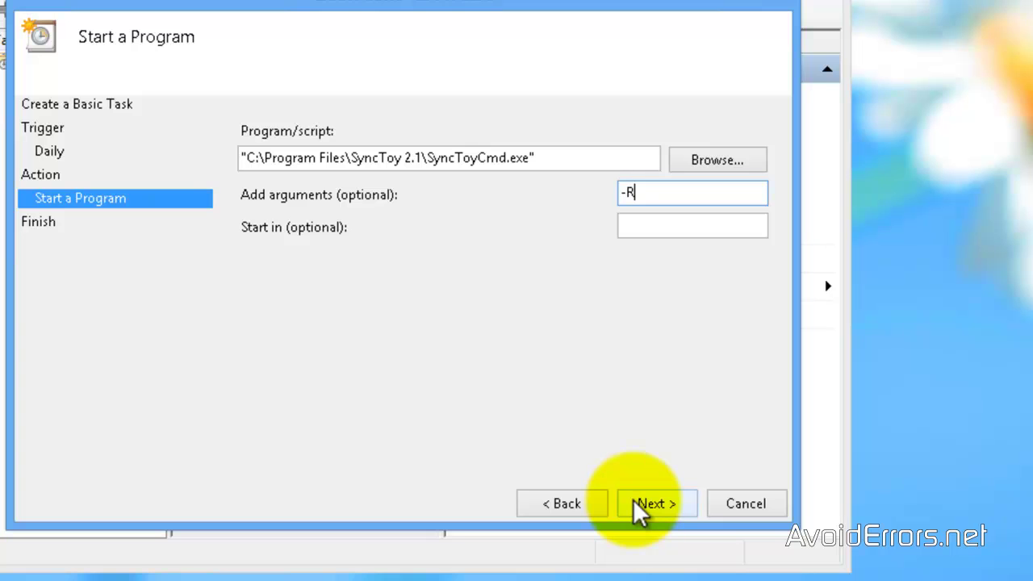
left_click(654, 503)
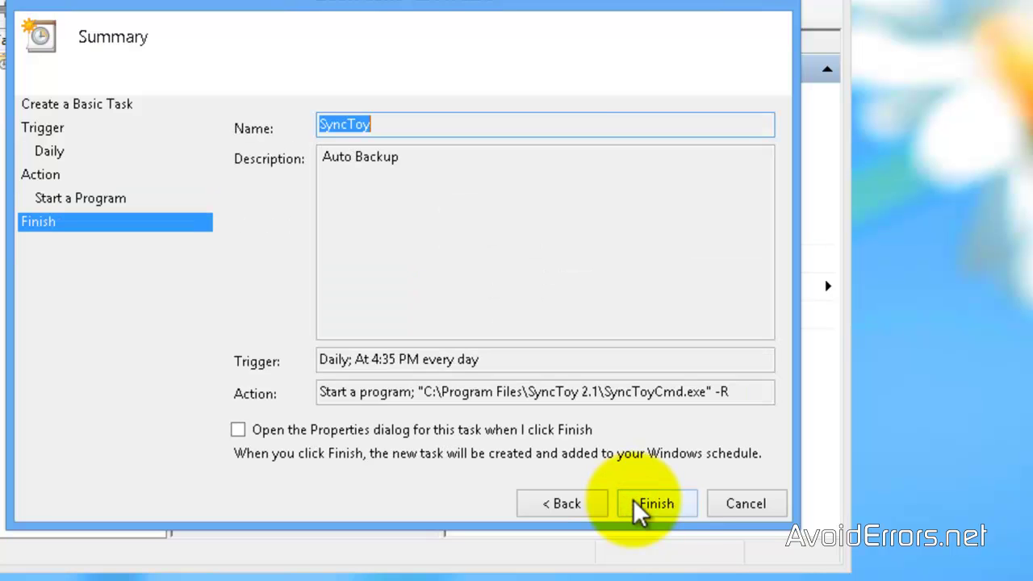
left_click(645, 505)
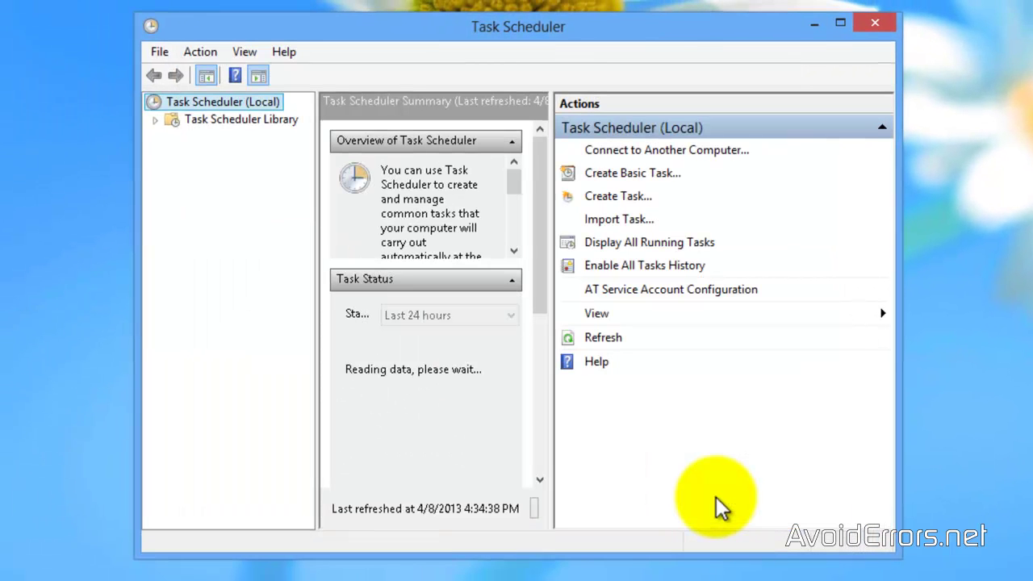